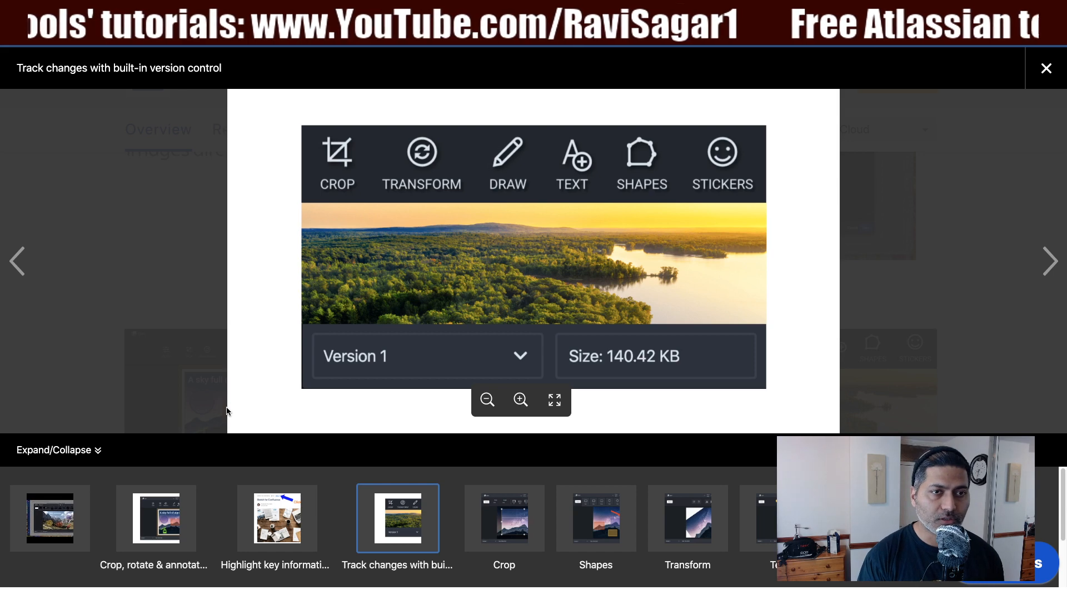
Look through the Sketch for Confluence screenshots, from version control through shapes, text, draw, stickers, filter, frame and corners, and close the gallery.
key("Right")
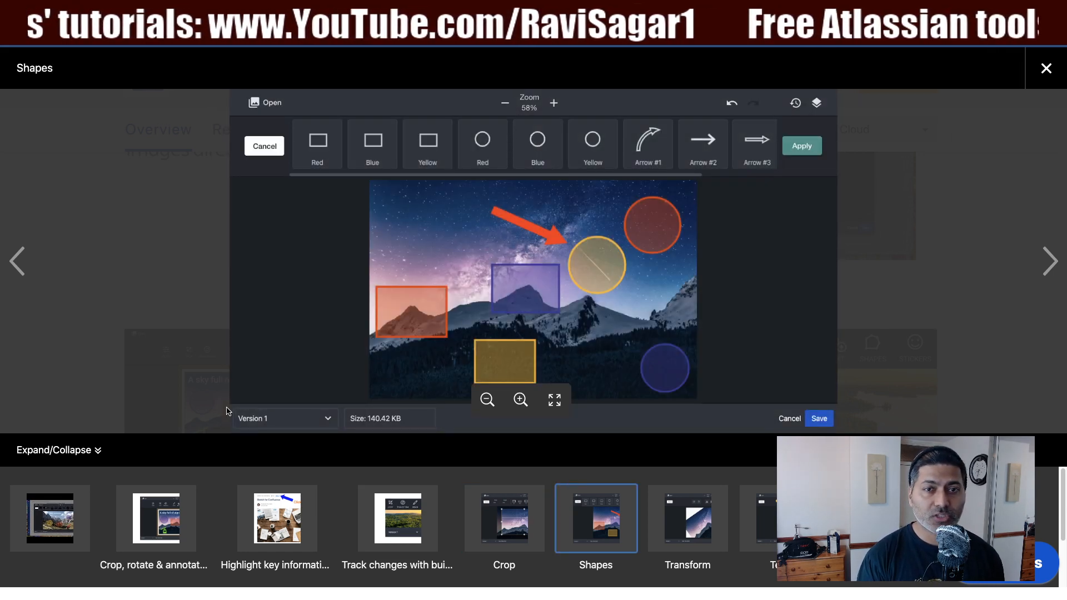
key("Right")
key("Right")
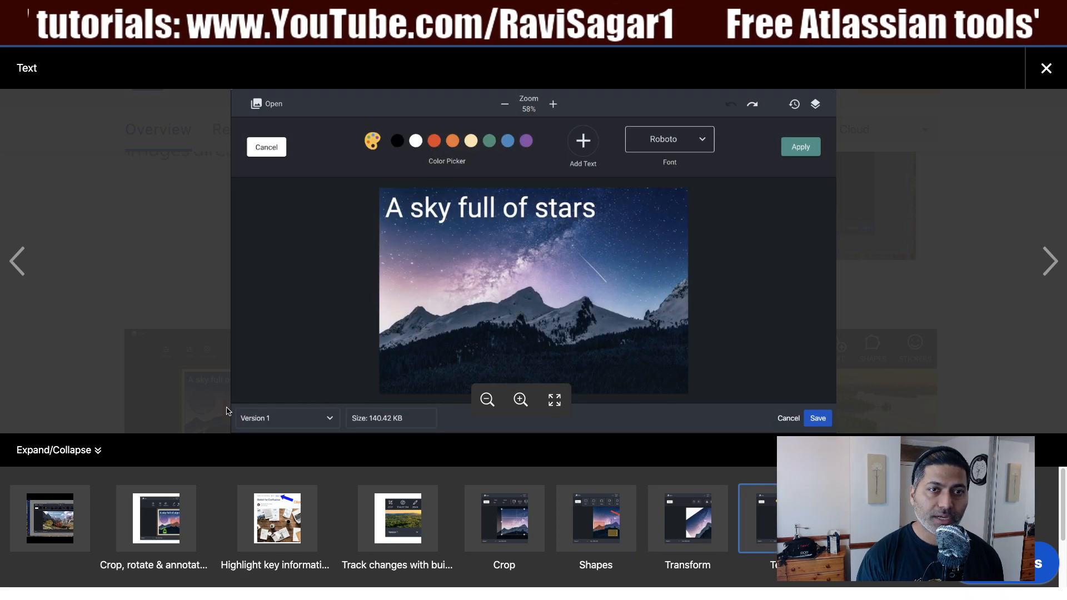
key("Right")
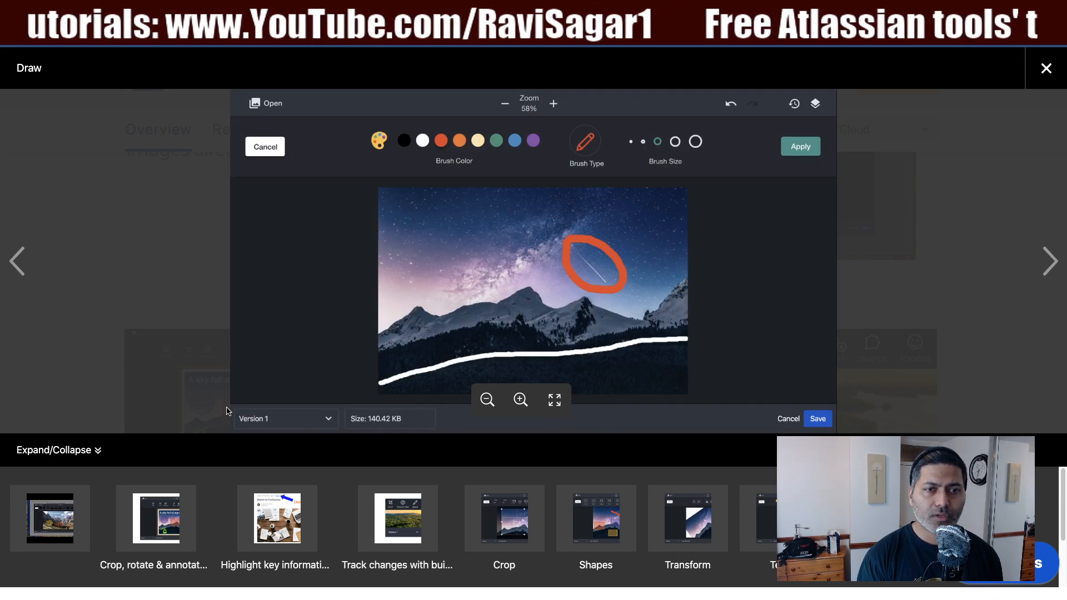
key("Right")
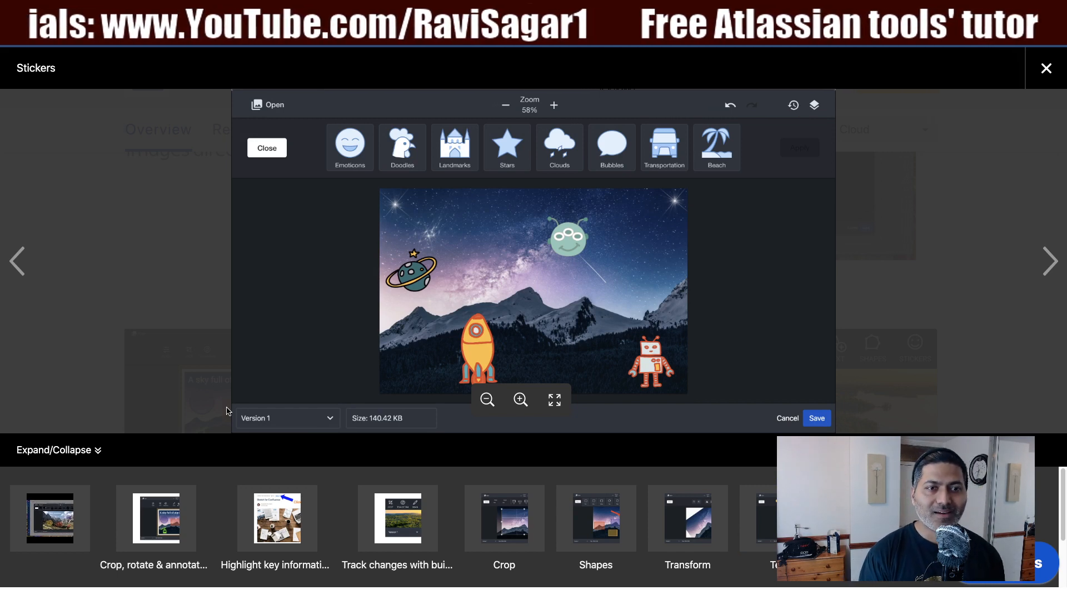
key("Right")
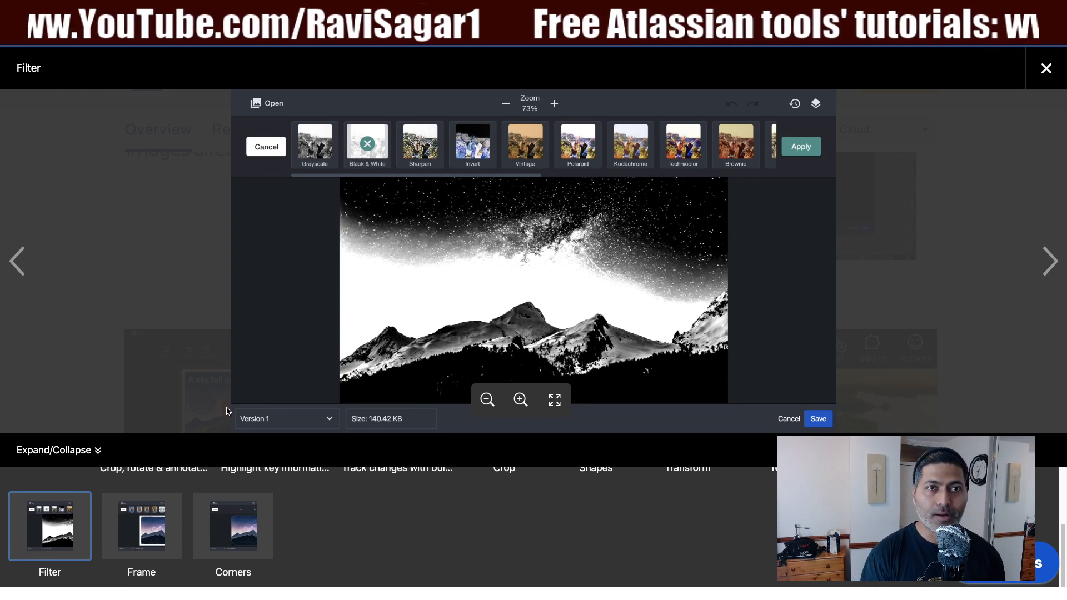
key("Right")
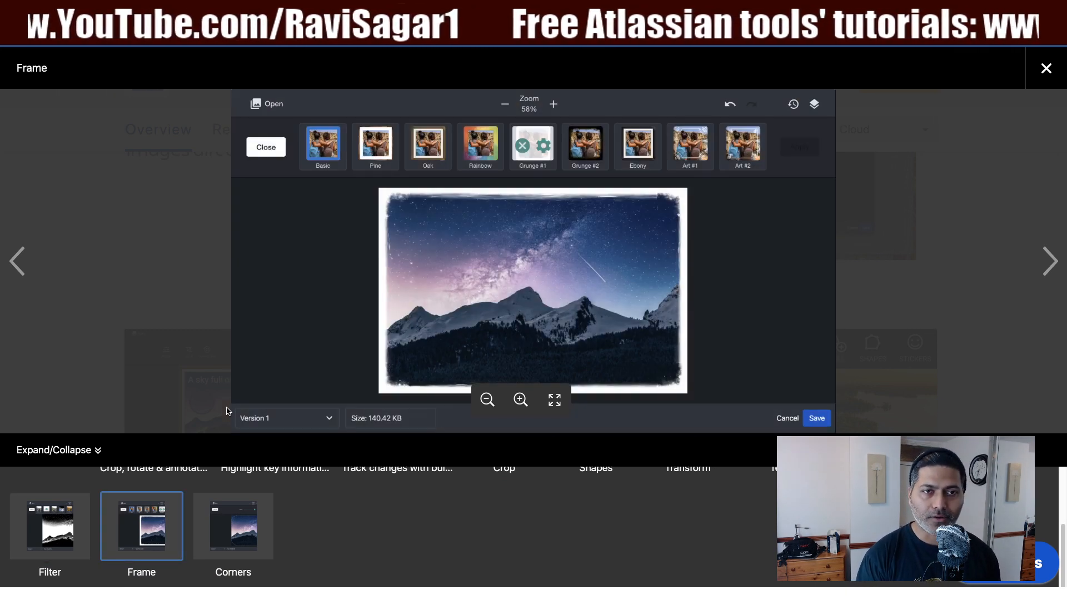
key("Right")
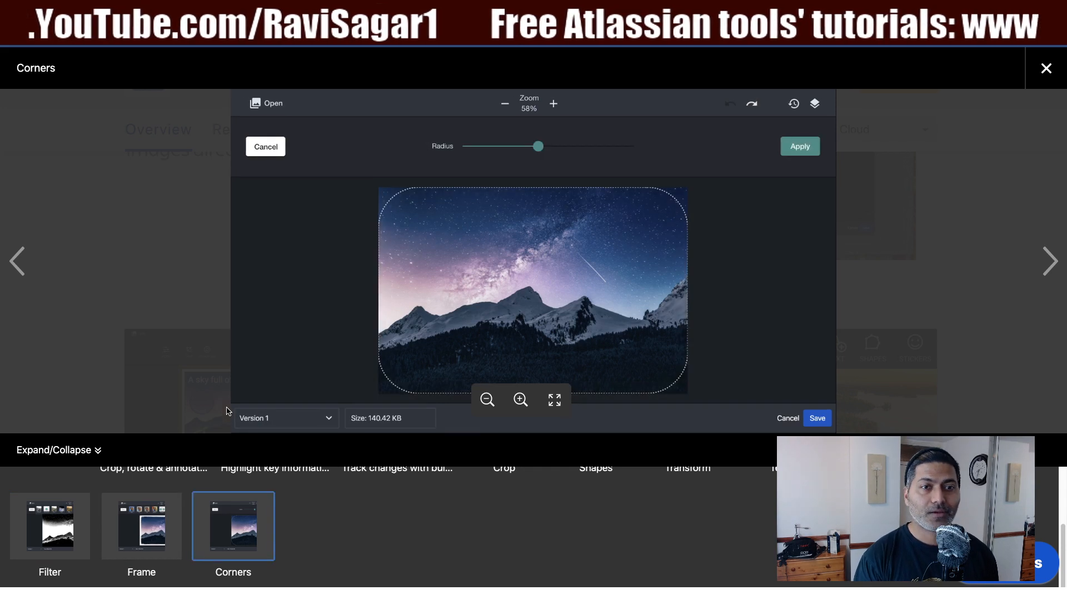
key("Right")
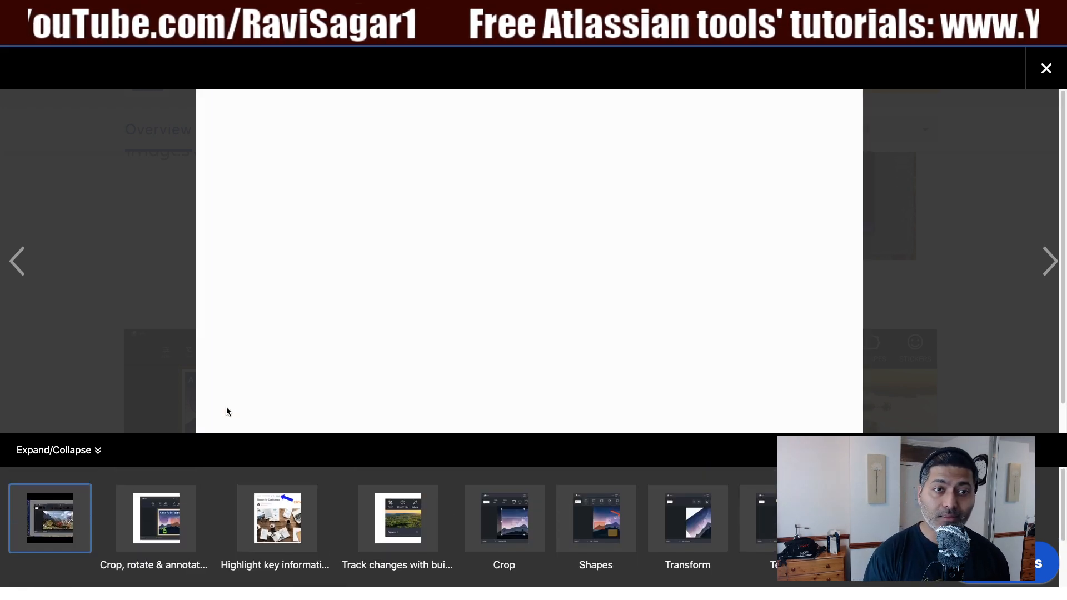
key("Left")
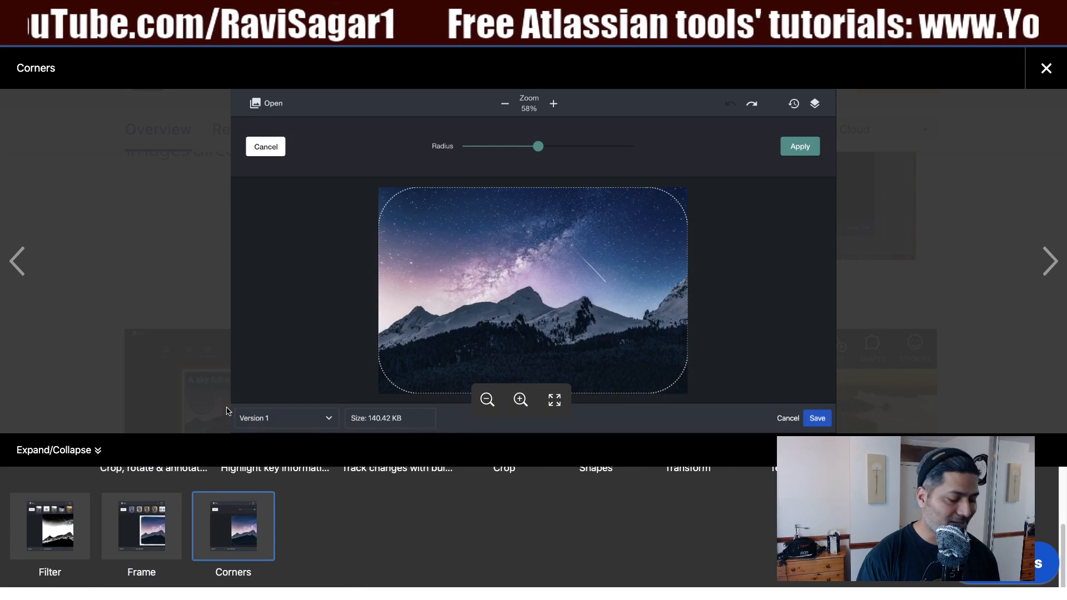
key("Escape")
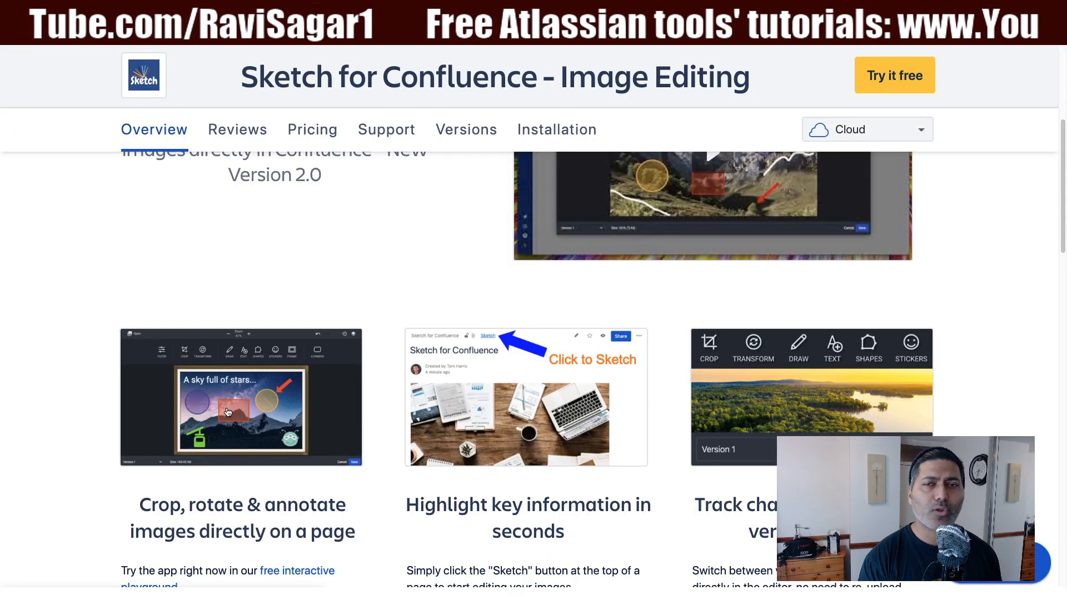
Switch to Confluence and create a blank page titled "This is my test page".
key("ctrl+Tab")
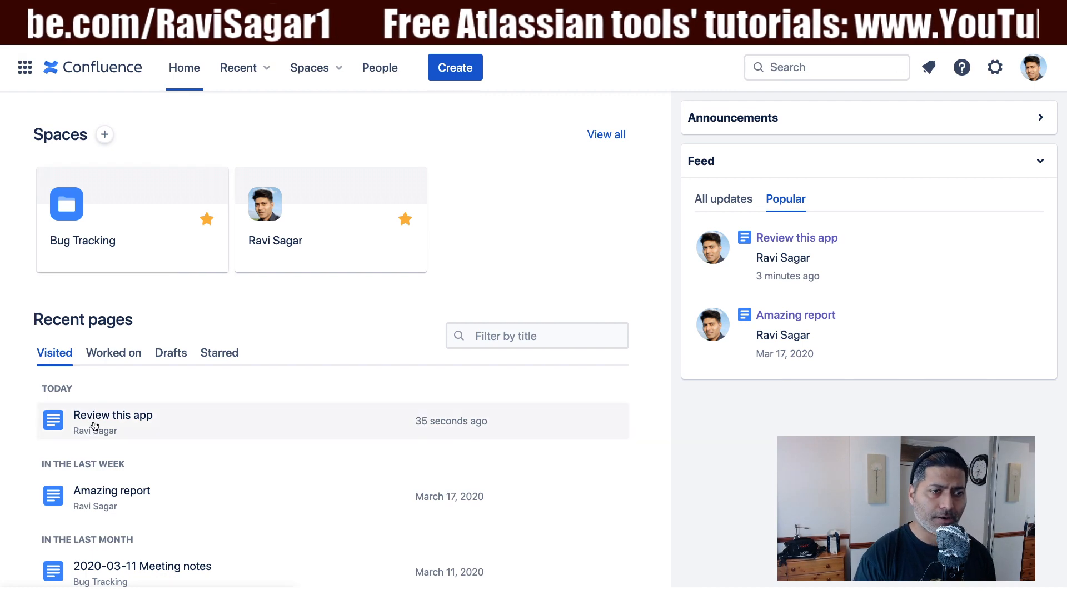
left_click(458, 72)
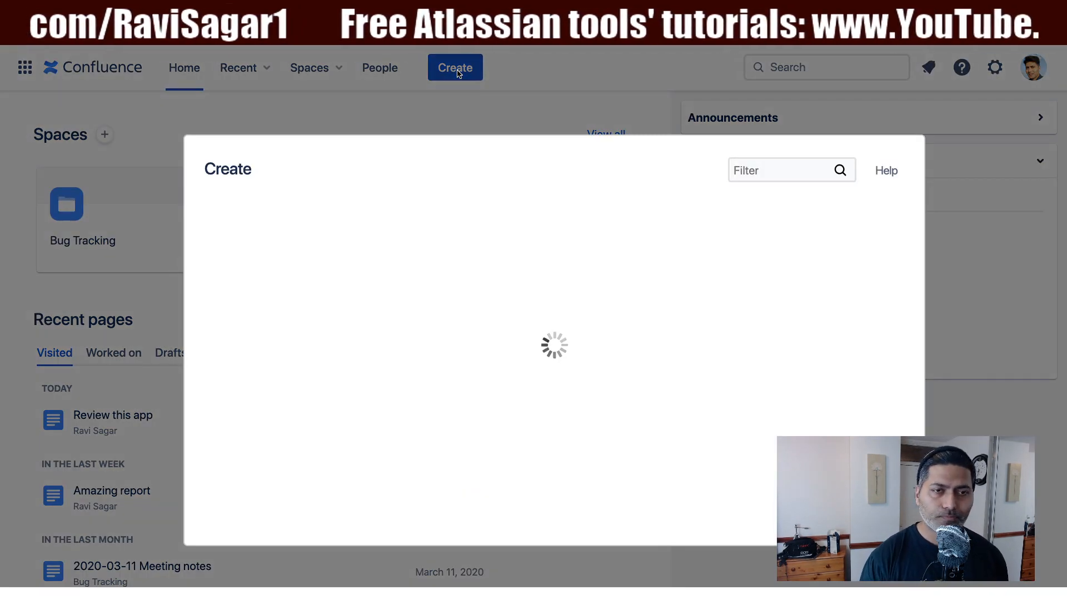
left_click(820, 523)
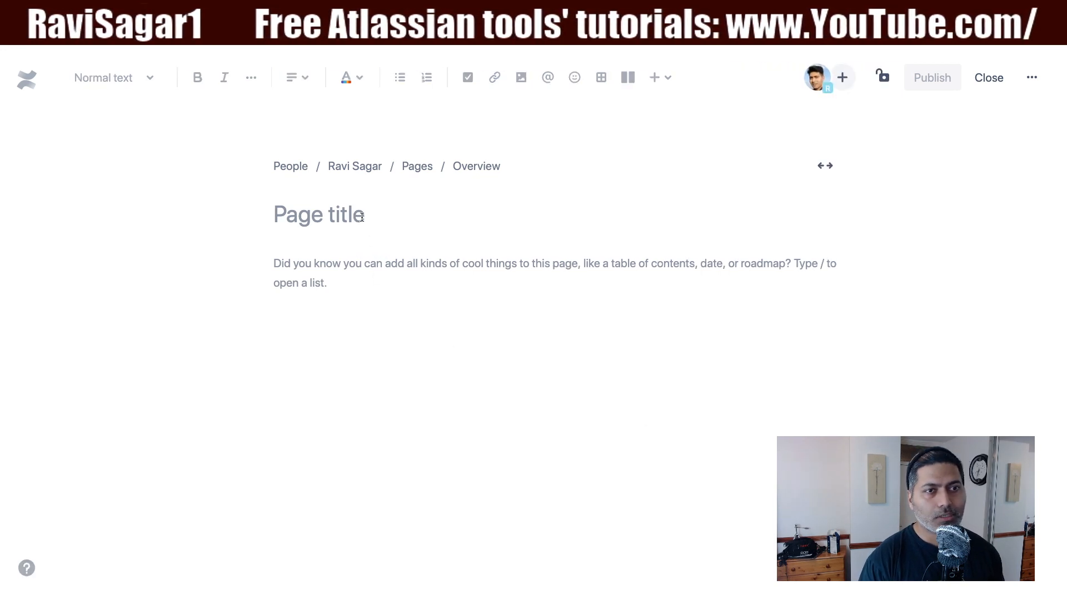
type("Th")
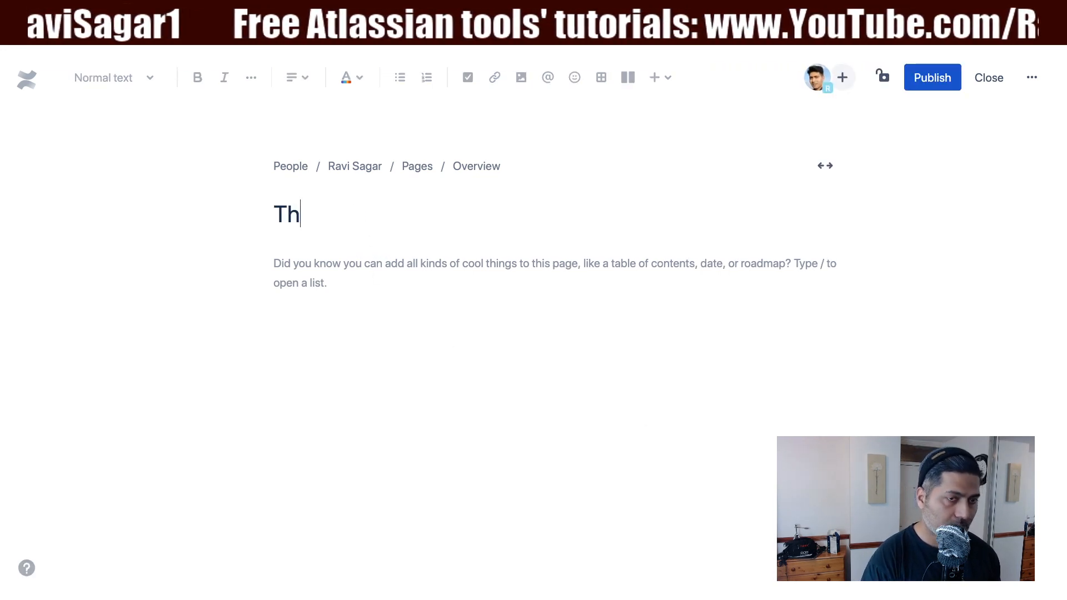
type("is is my ")
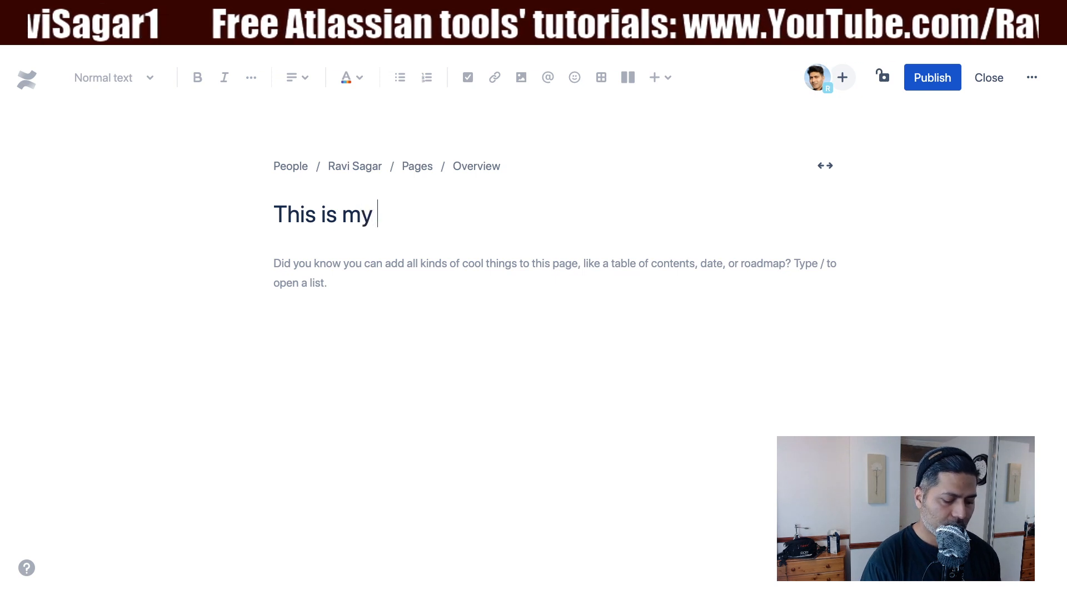
type("test page")
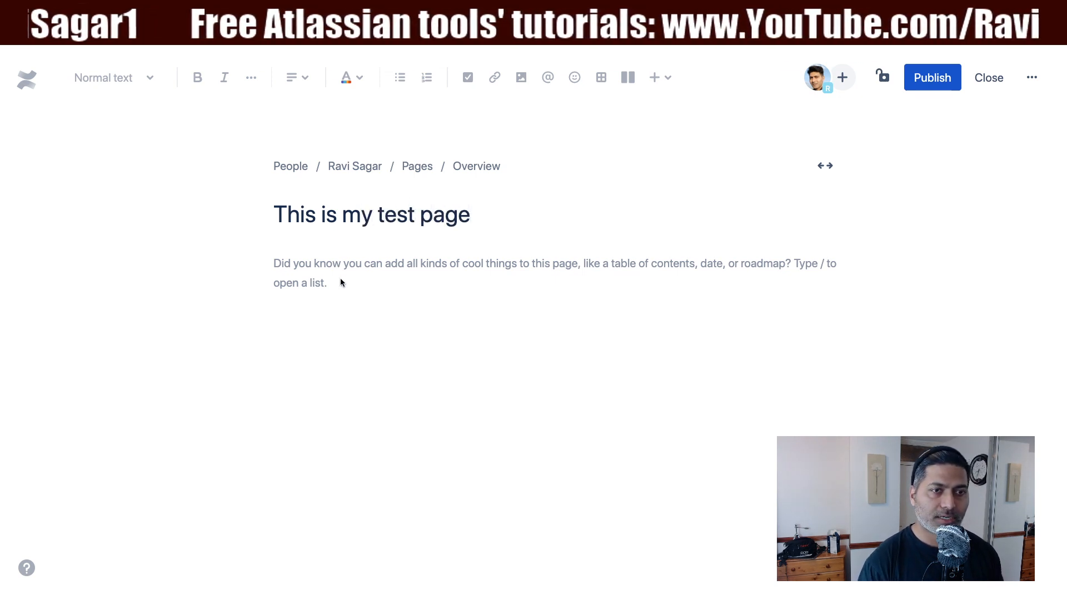
Insert the recently uploaded image "Screenshot 2020-03-21 at 17.27.29.png" into the page body and select it.
left_click(334, 294)
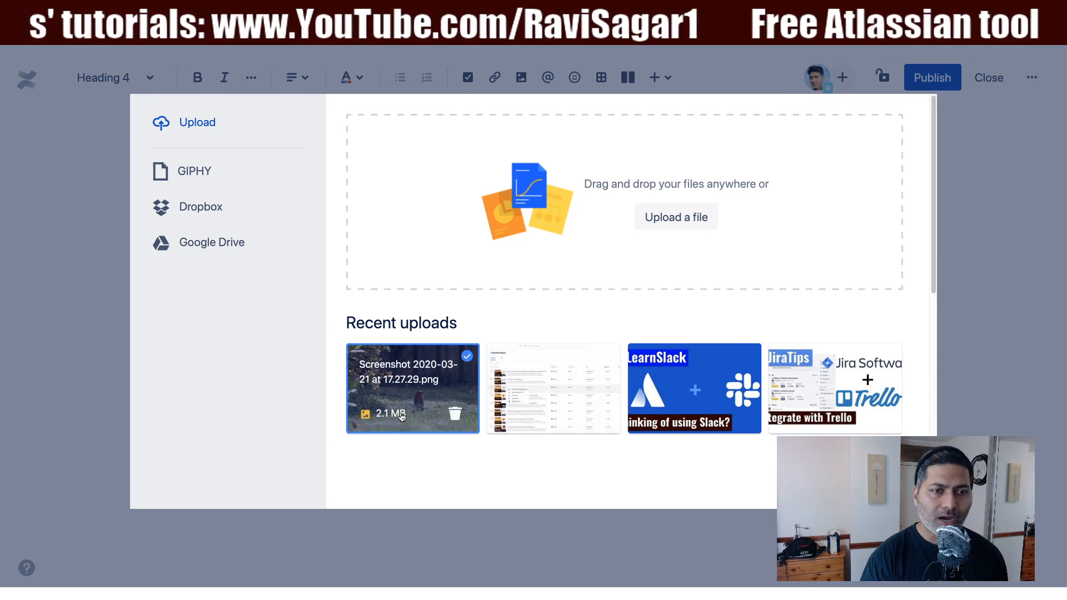
left_click(845, 489)
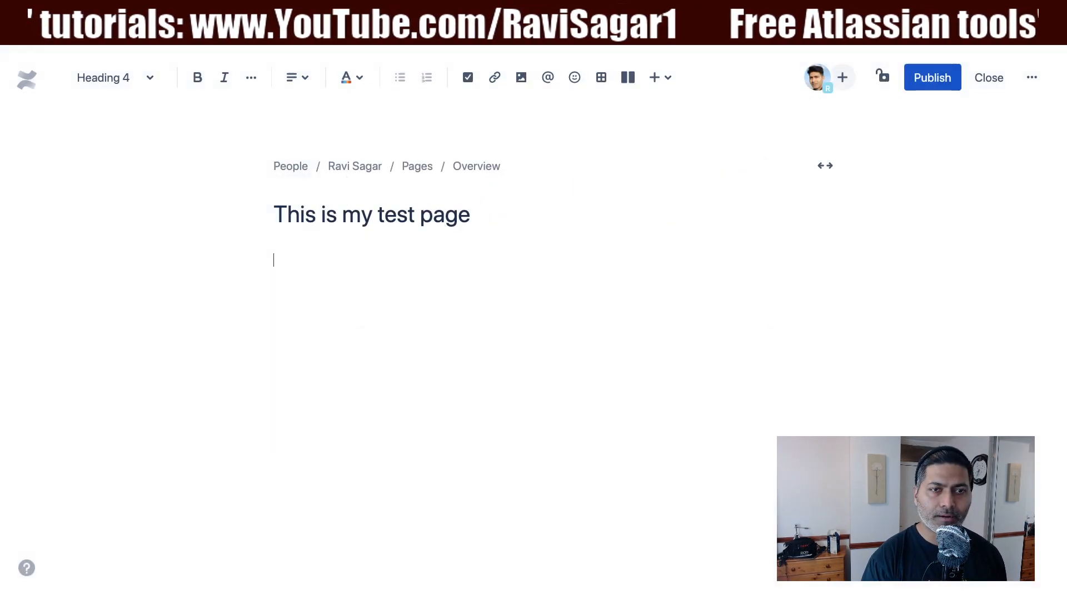
scroll(643, 393, "up", 3)
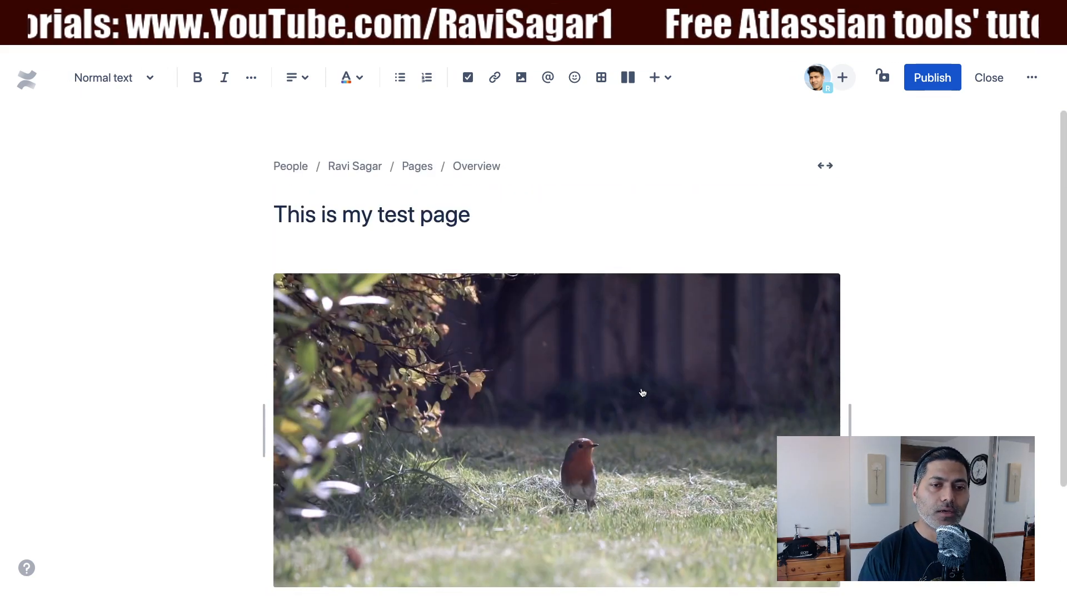
scroll(640, 393, "down", 3)
scroll(640, 393, "up", 3)
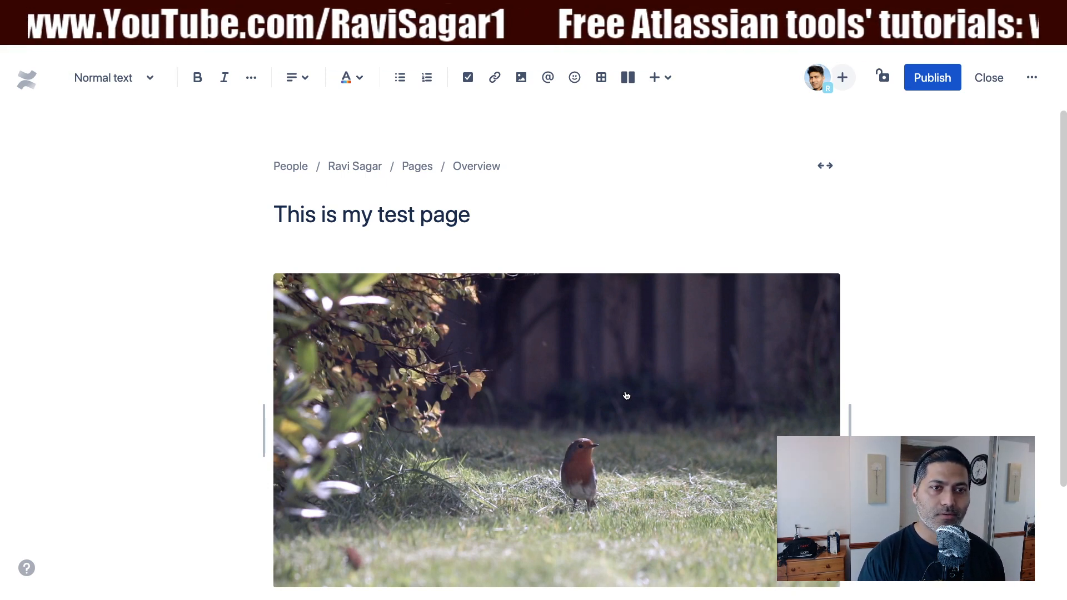
scroll(626, 396, "down", 3)
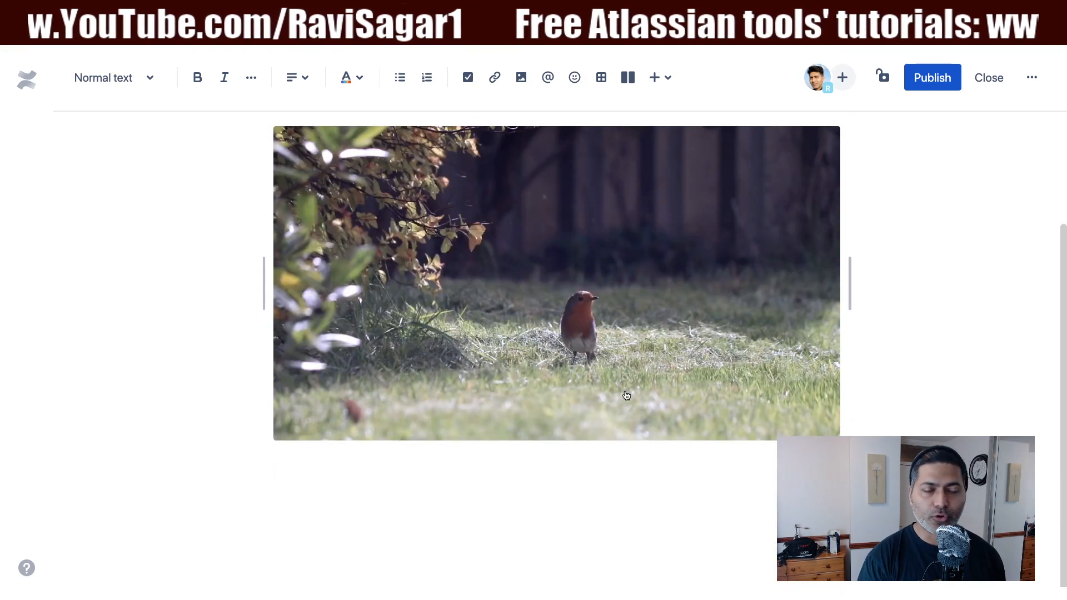
scroll(612, 397, "up", 2)
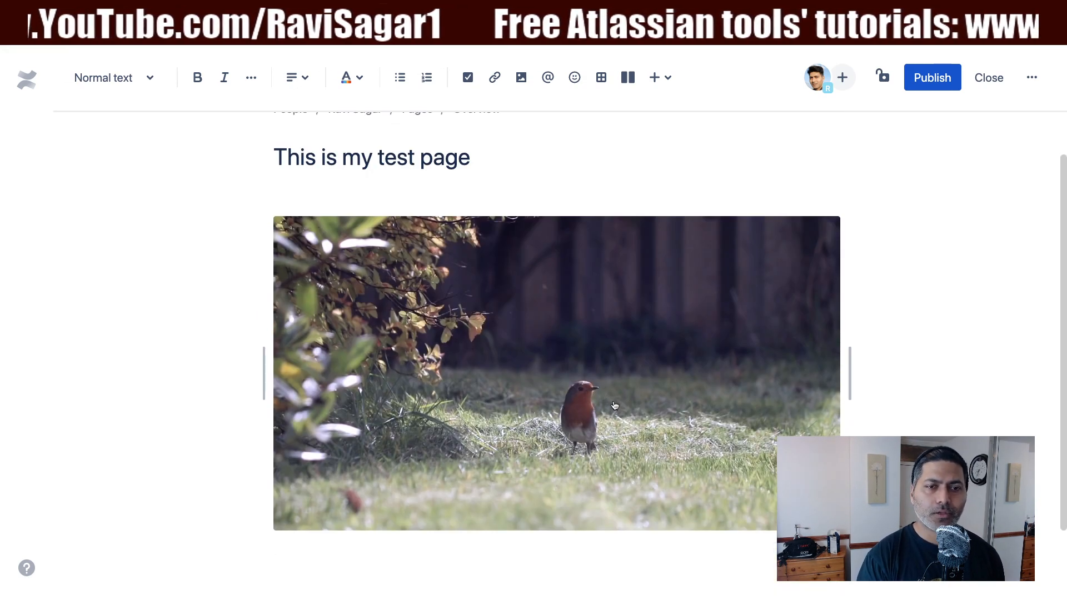
scroll(605, 402, "up", 1)
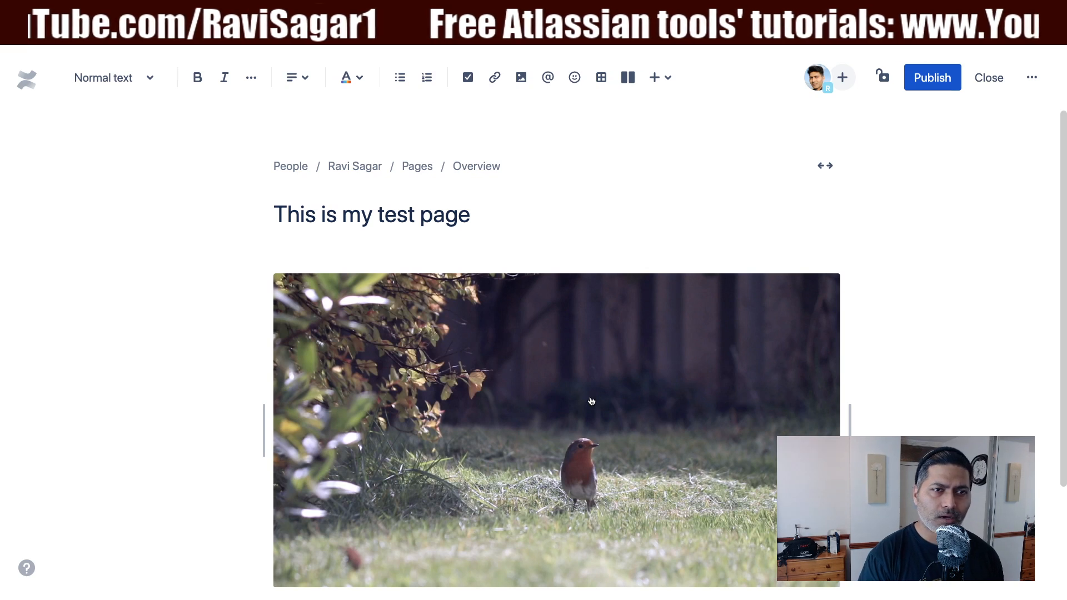
left_click(553, 397)
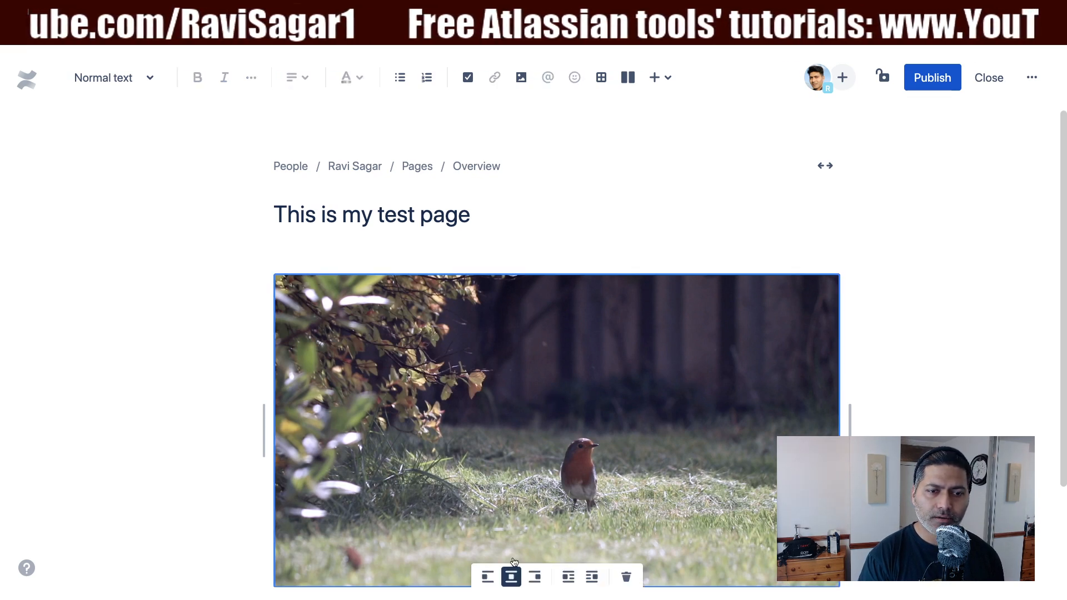
Publish the test page and collapse the space sidebar to view the page at full width.
left_click(925, 87)
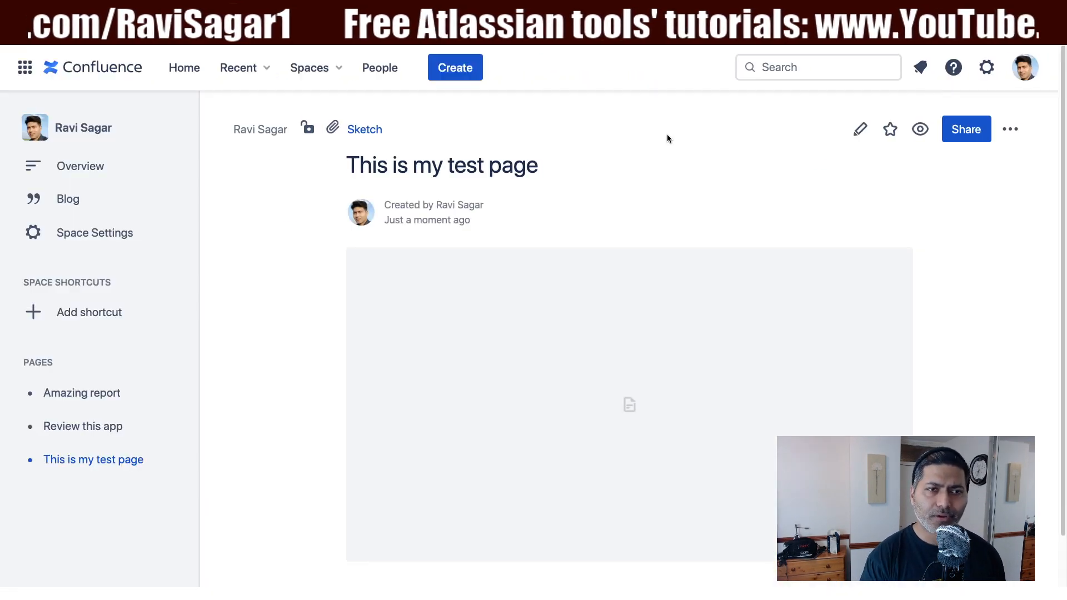
scroll(264, 354, "down", 3)
scroll(265, 358, "up", 3)
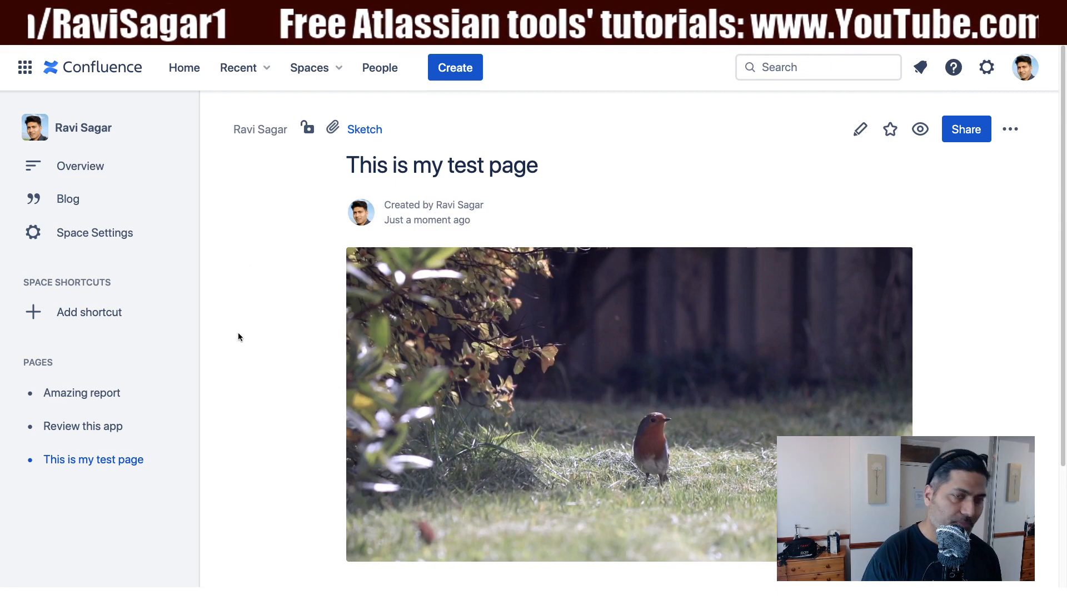
key("[")
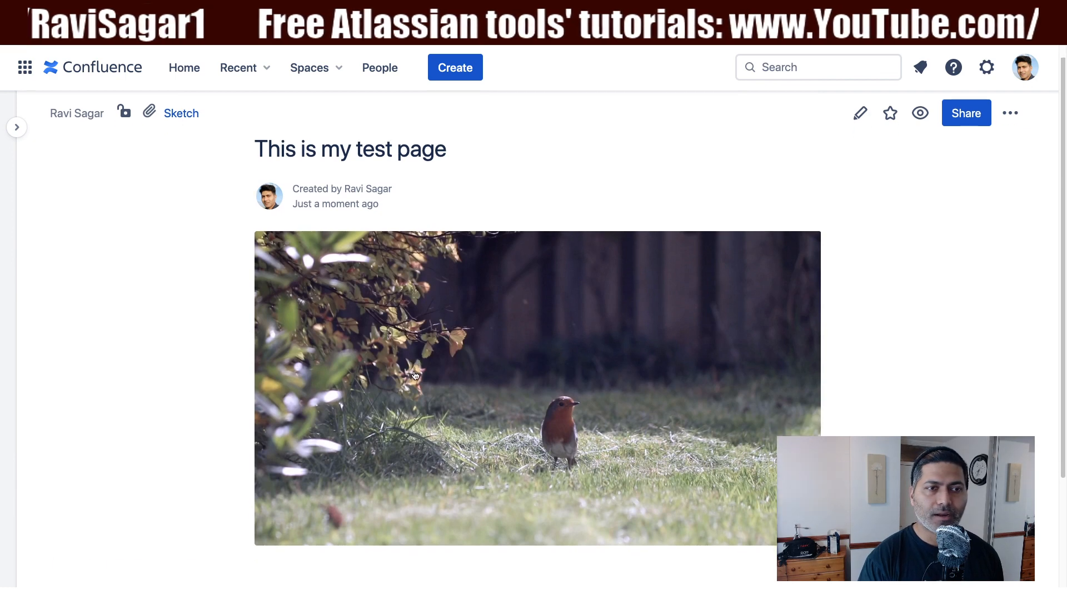
scroll(409, 373, "down", 2)
scroll(409, 373, "up", 1)
scroll(408, 373, "up", 1)
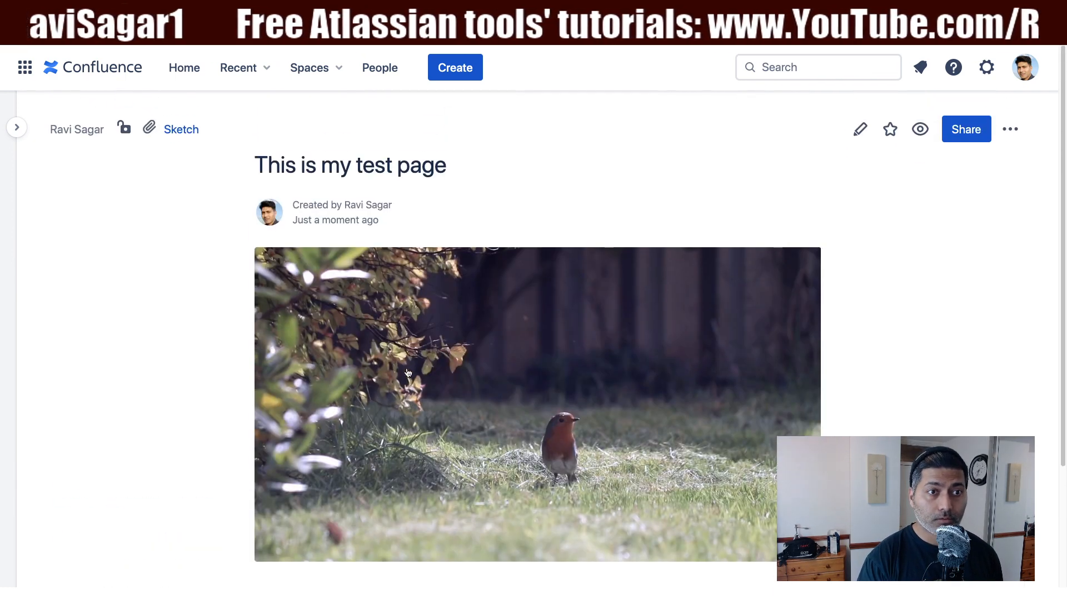
Open the page's bird image in the Sketch editor and examine it closer up, returning to 35% zoom.
left_click(182, 128)
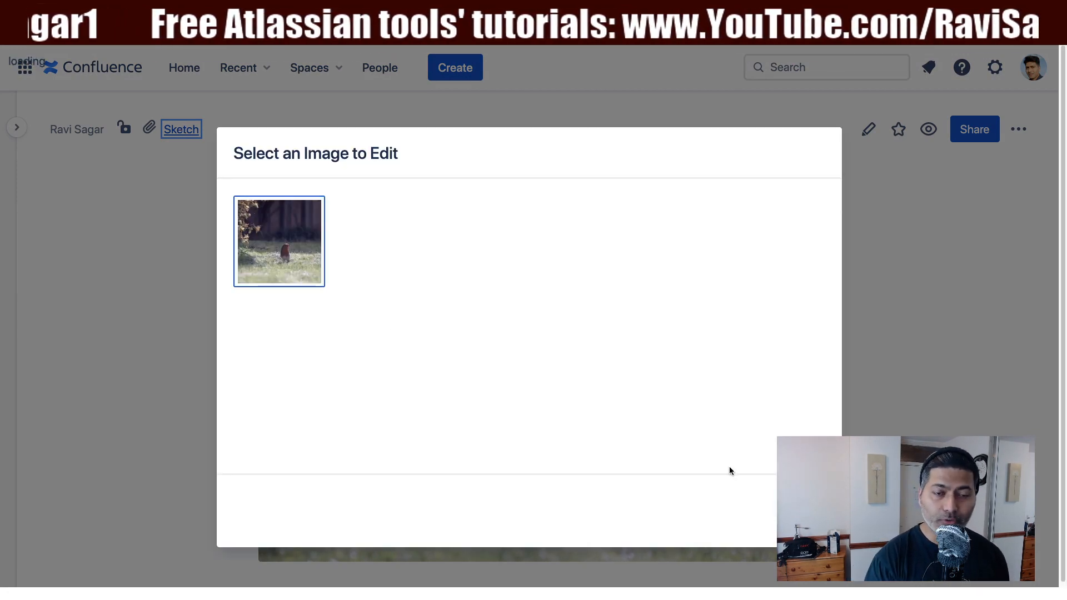
left_click(281, 248)
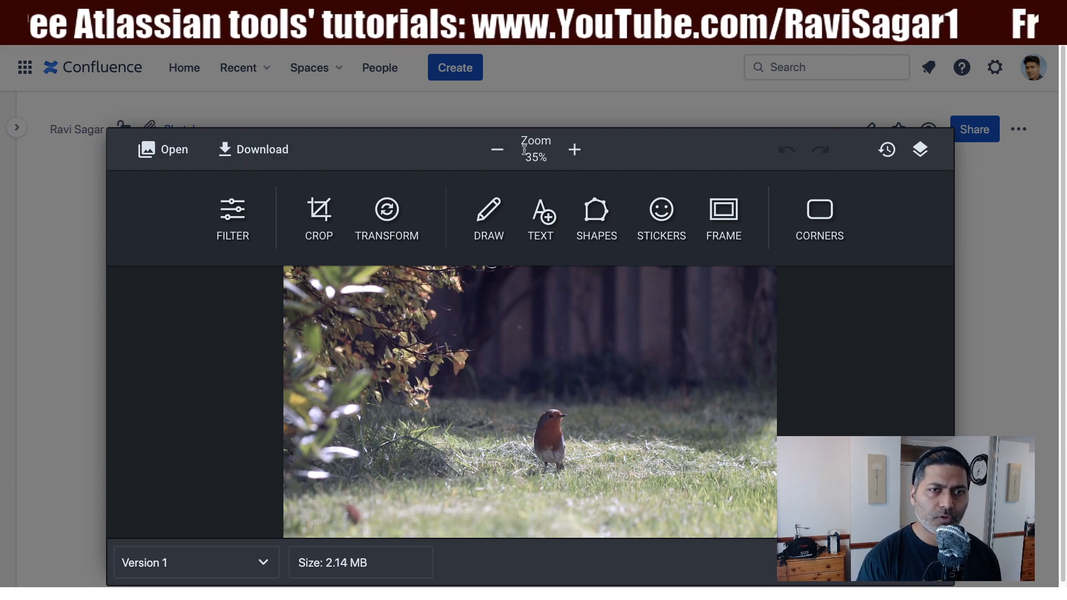
left_click(498, 150)
left_click(575, 151)
left_click(575, 152)
left_click(575, 151)
left_click(574, 150)
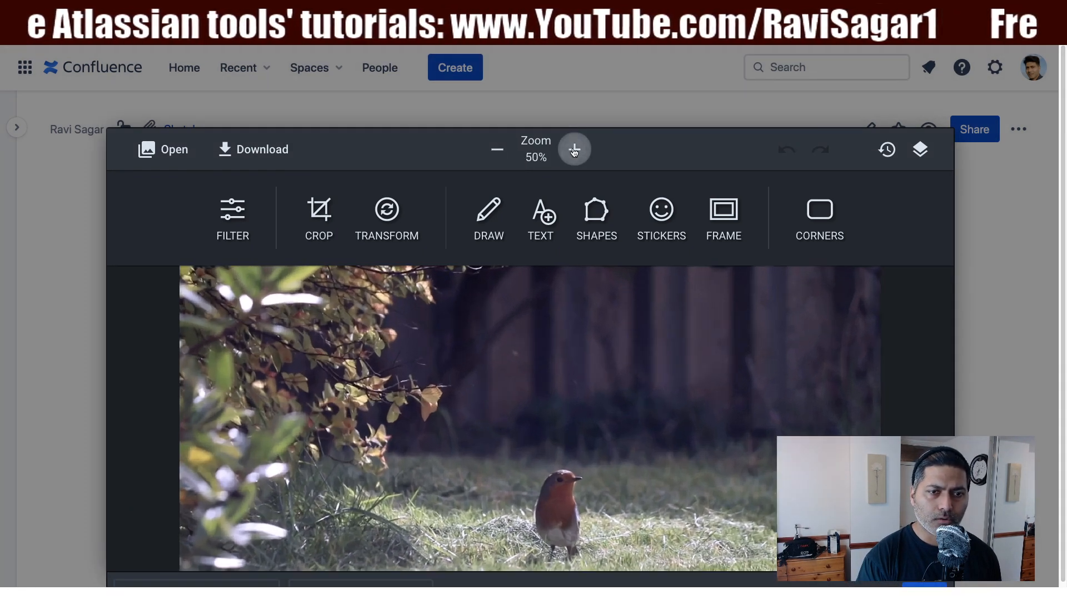
left_click(498, 150)
left_click(498, 150)
left_click(502, 153)
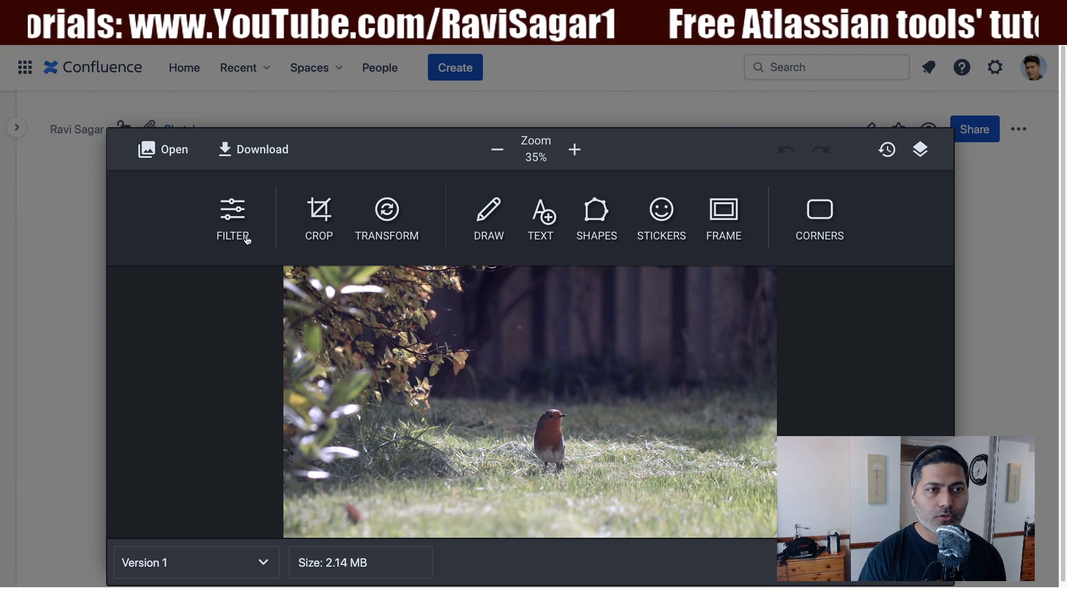
Try the Sharpen and Invert filters on the bird image, removing both again.
left_click(247, 220)
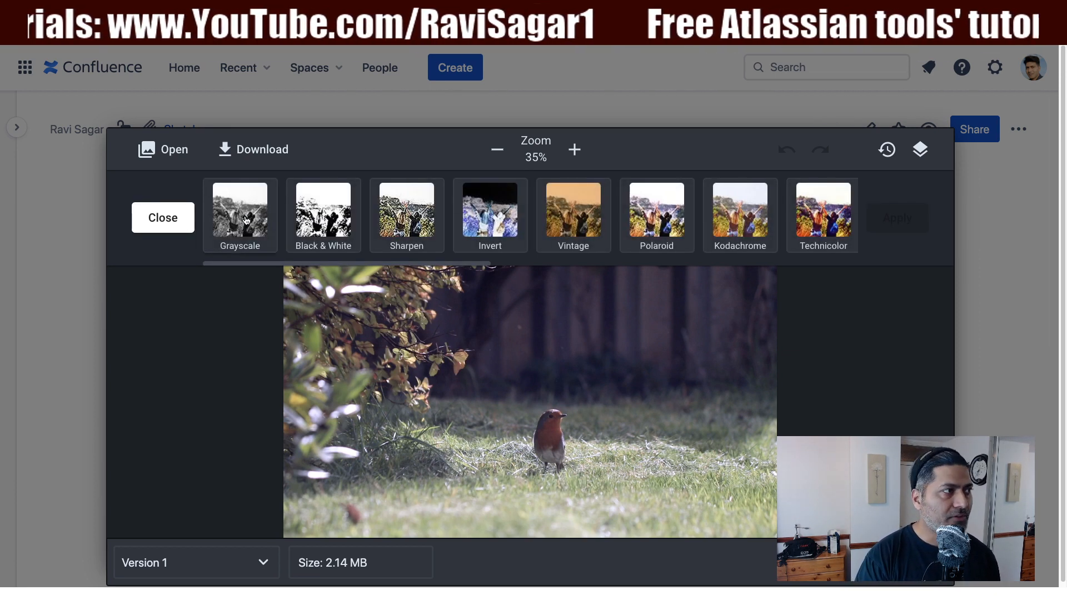
left_click(423, 214)
left_click(490, 221)
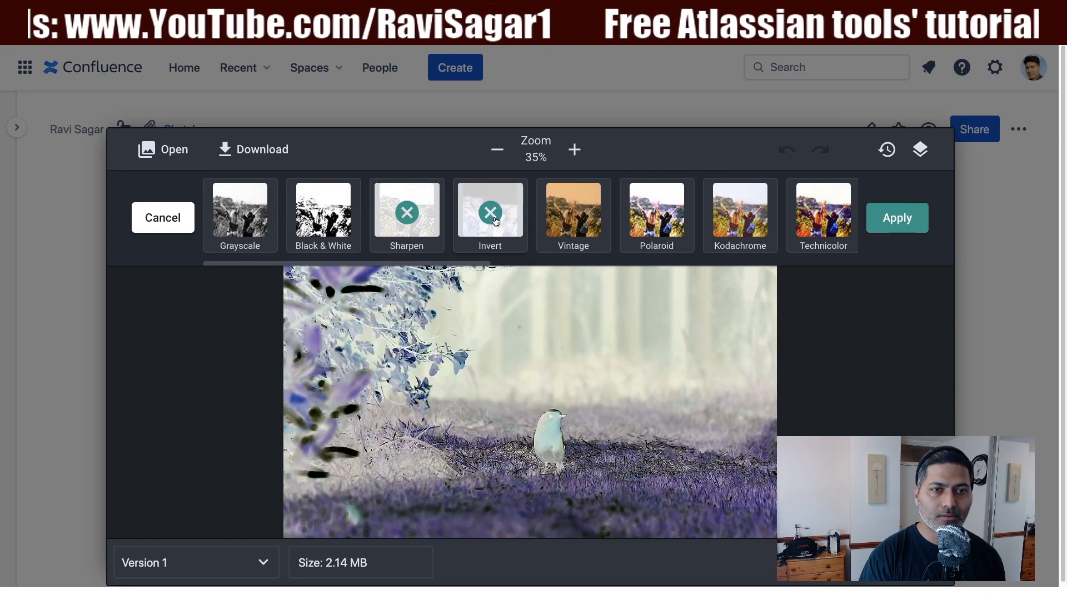
left_click(491, 221)
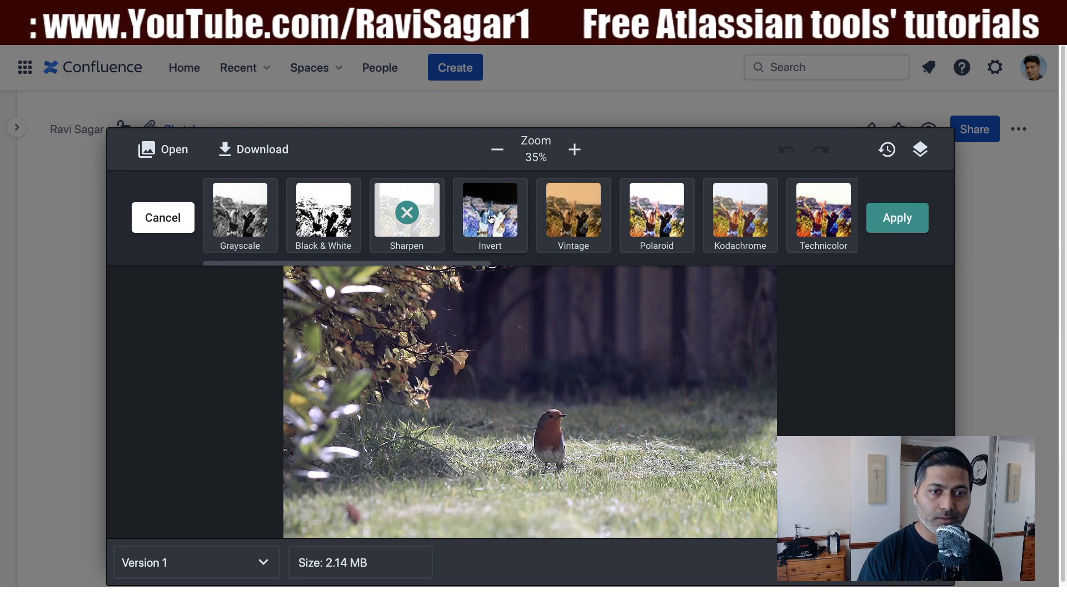
left_click(409, 215)
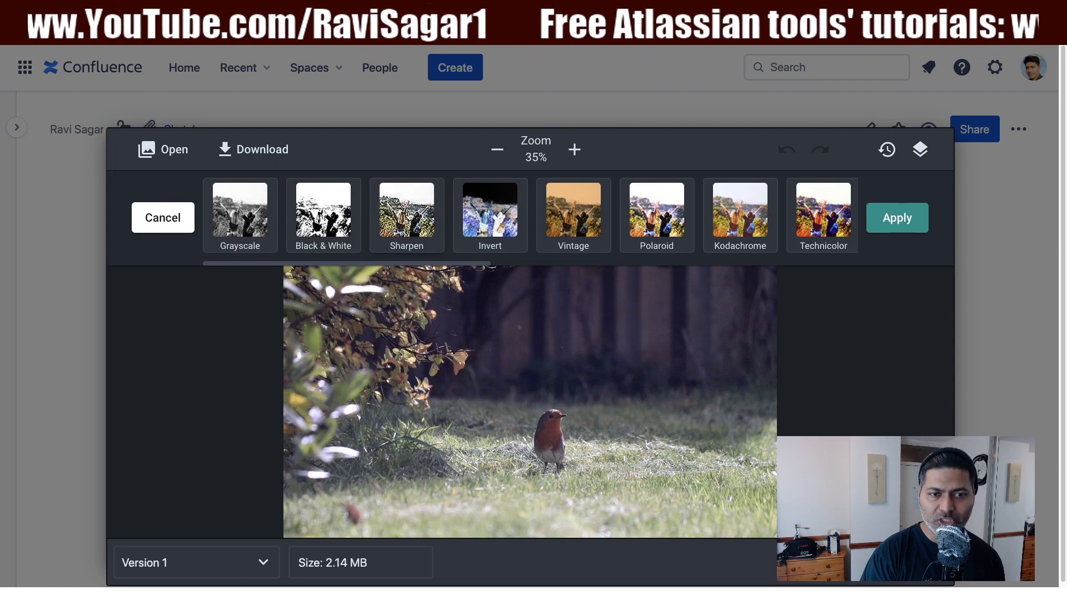
Try the Vintage and Polaroid filters on the image and leave the filters without applying any.
left_click(588, 223)
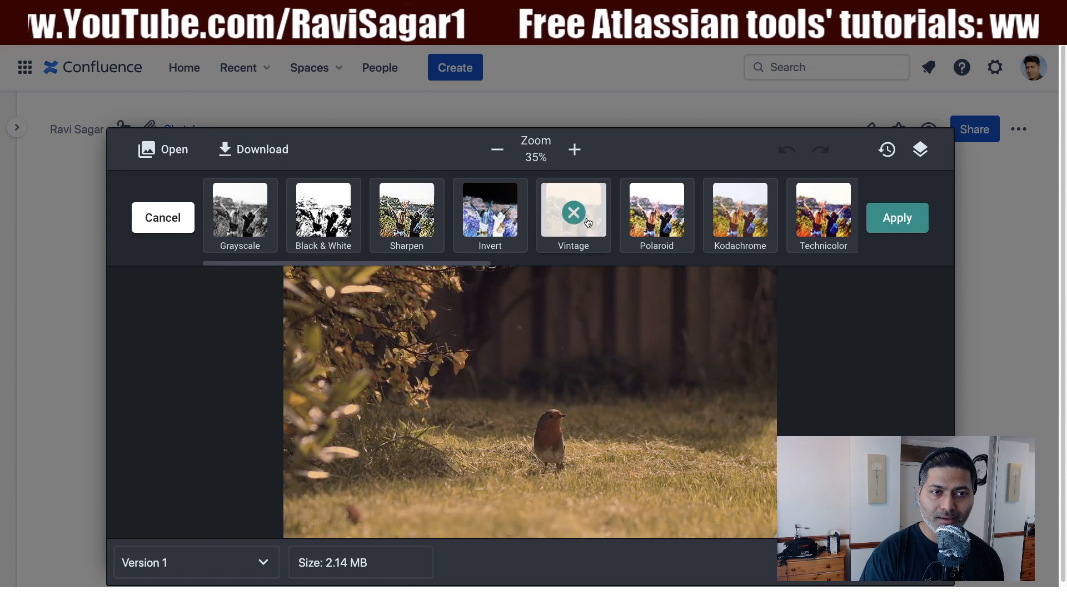
left_click(669, 218)
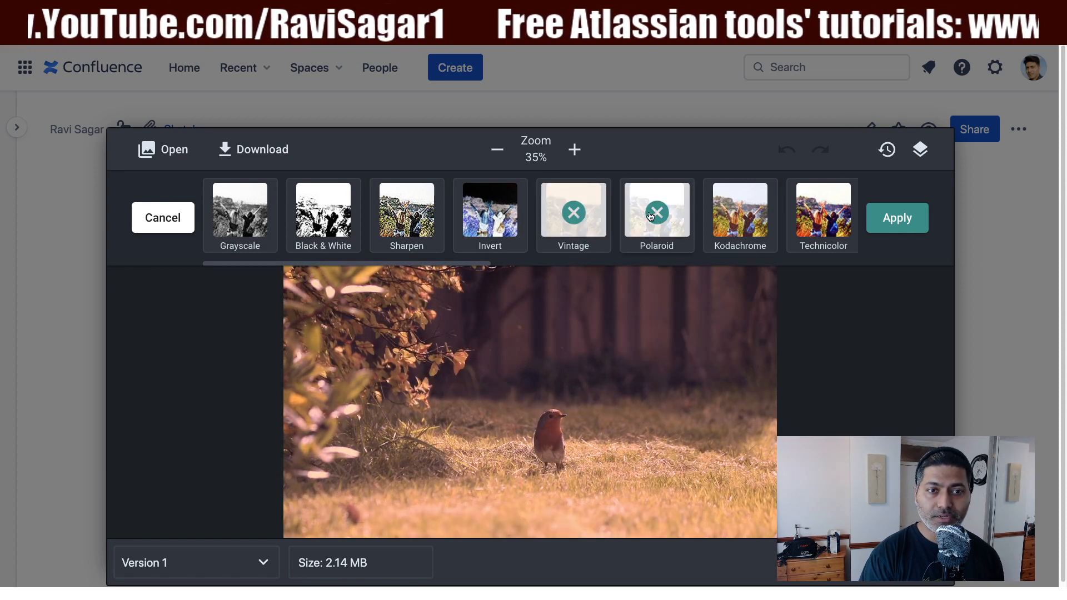
left_click(651, 216)
left_click(577, 214)
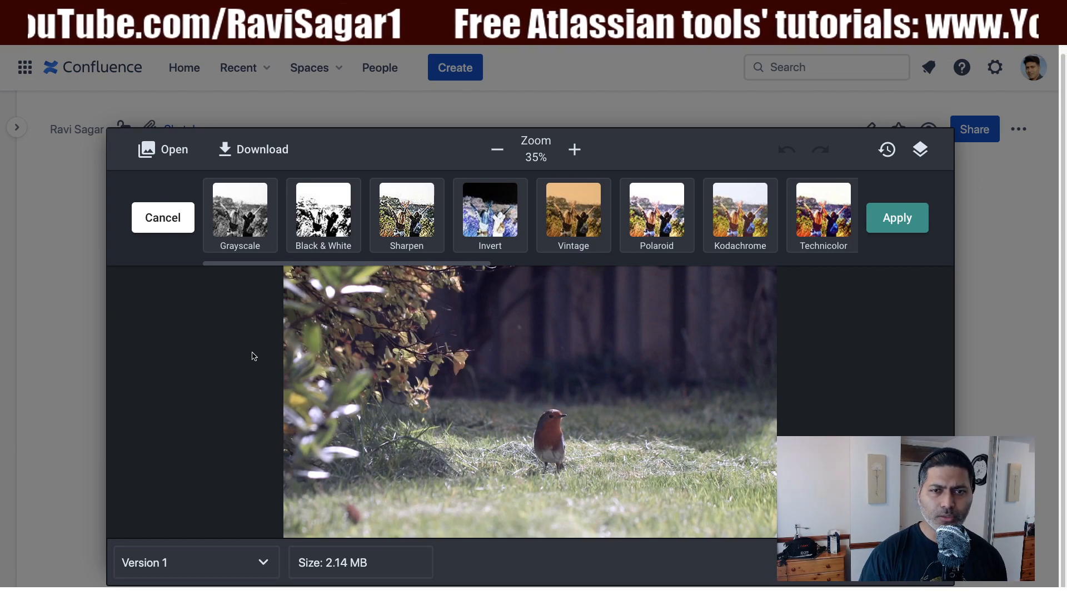
mouse_move(320, 264)
left_mouse_down()
mouse_move(712, 254)
mouse_move(300, 272)
left_mouse_up()
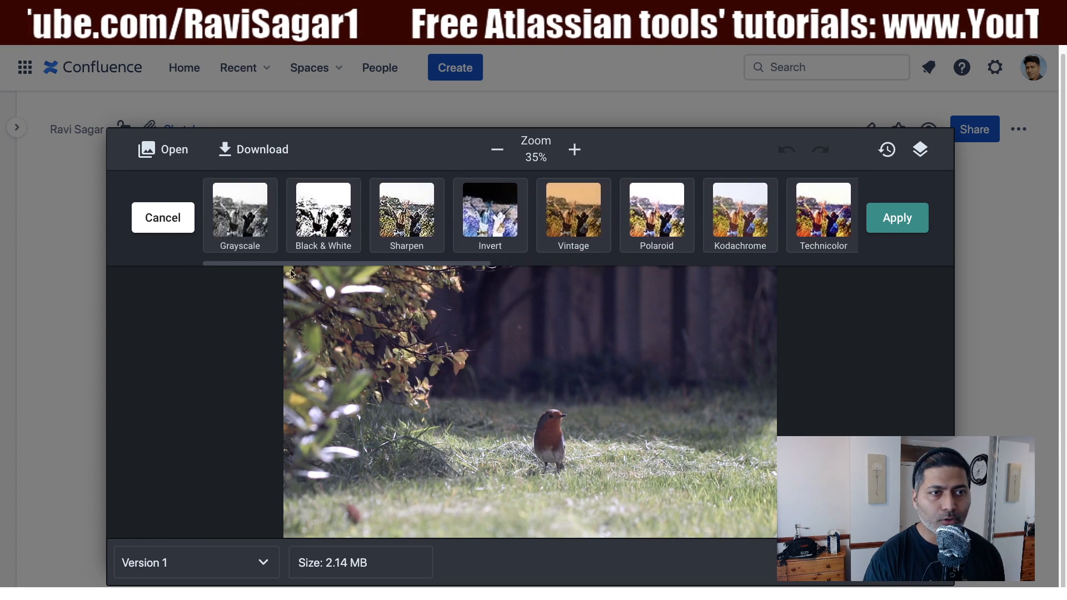
left_click(173, 220)
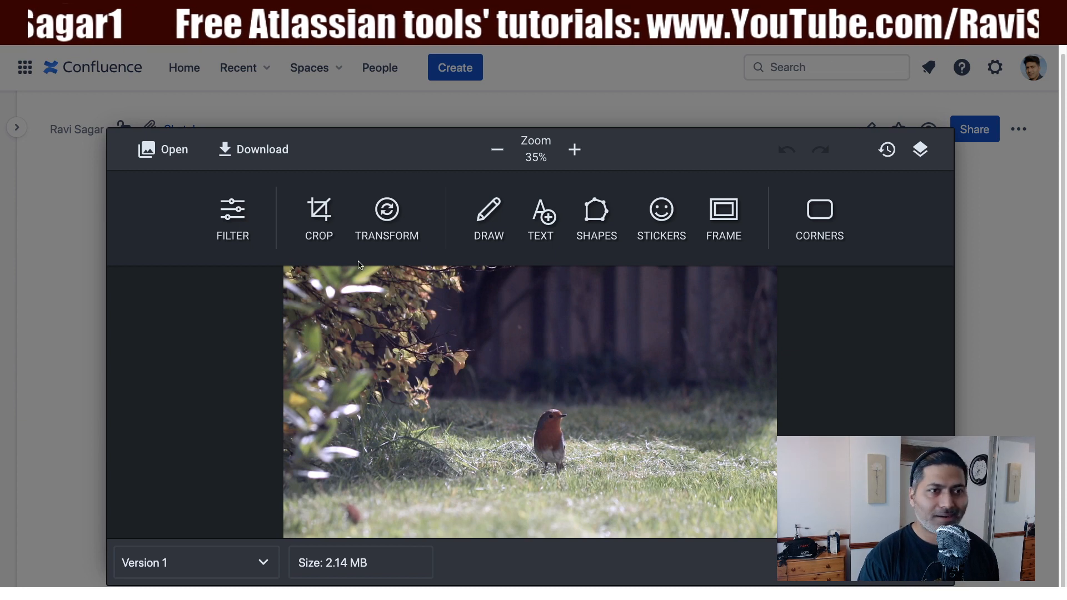
Start cropping the image, shrink the browser page zoom, and raise the crop width to 1657.
left_click(324, 222)
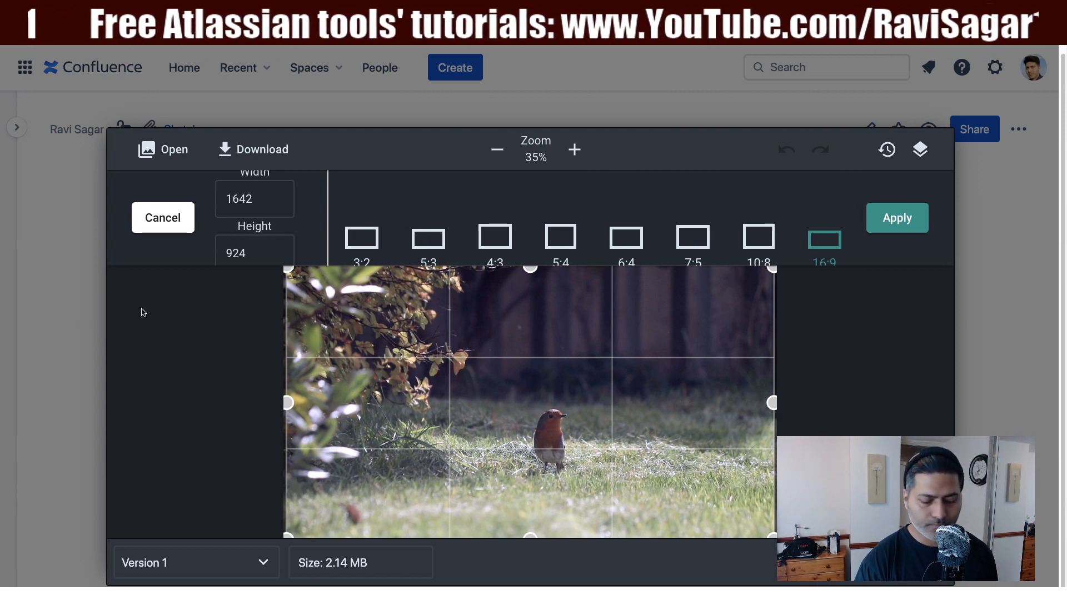
key("ctrl+minus")
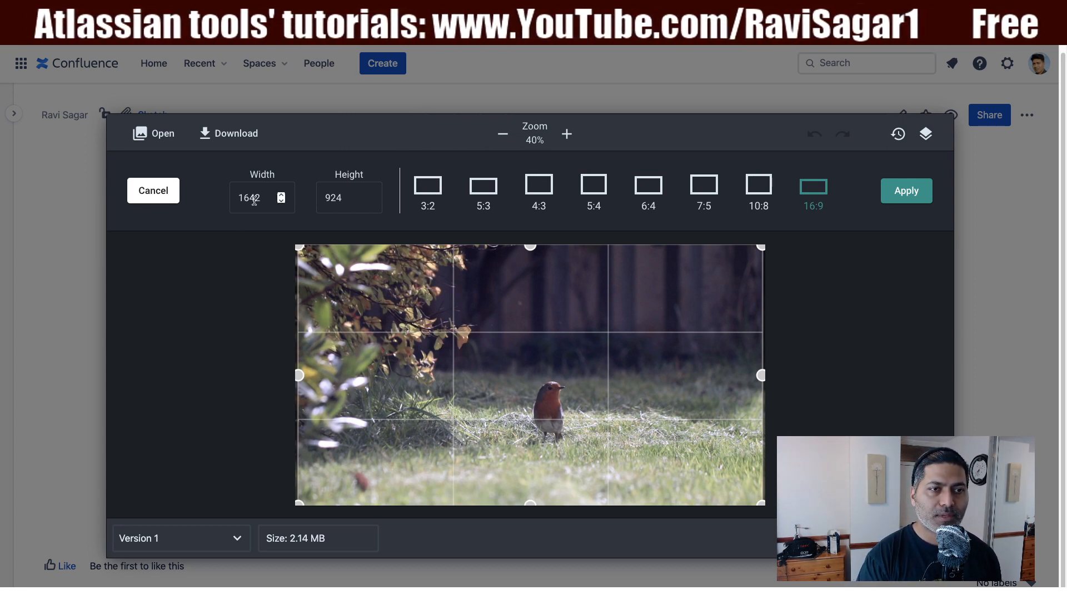
left_click(281, 195)
left_click(281, 195)
left_click(281, 194)
left_click(282, 194)
left_click(282, 194)
left_click(281, 194)
left_click(282, 194)
left_click(281, 194)
left_click(282, 195)
left_click(281, 195)
left_click(281, 194)
left_click(281, 195)
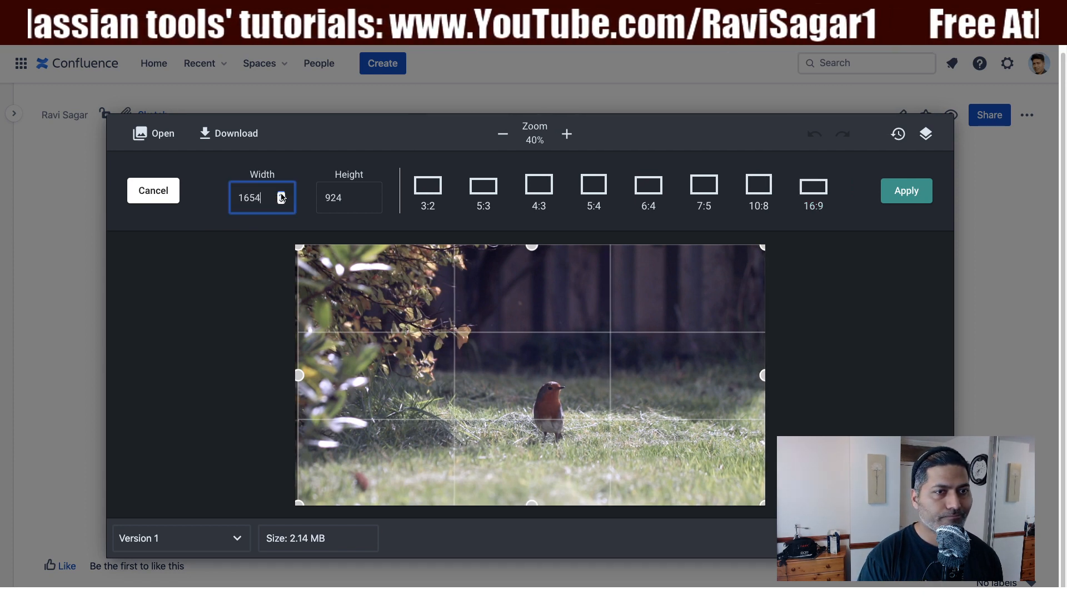
left_click(282, 194)
left_click(281, 194)
Shrink the crop area freehand and centre it around the bird.
left_click_drag(299, 249, 357, 358)
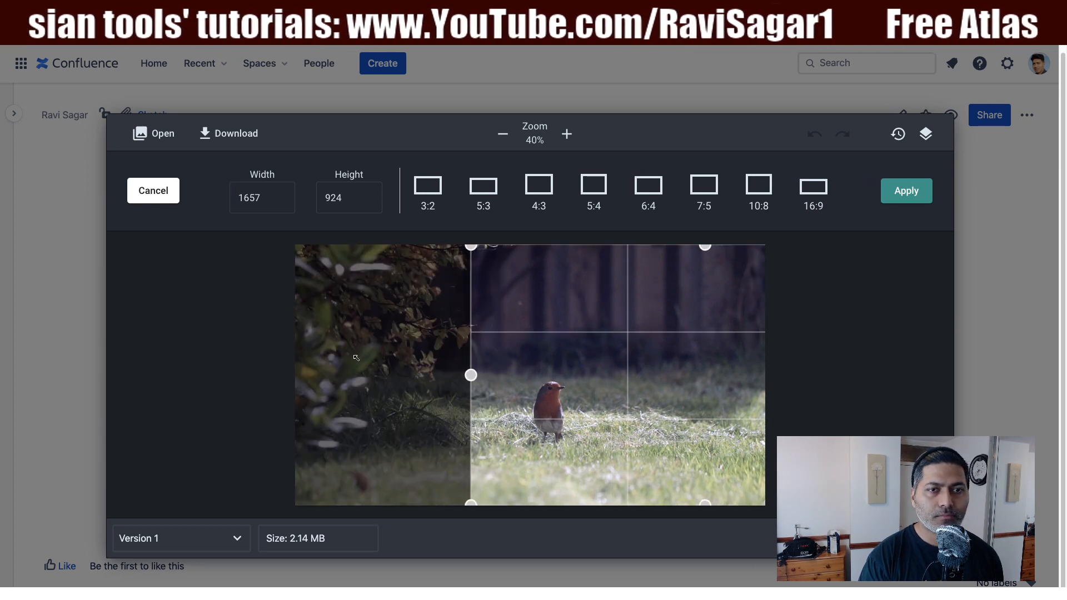
left_click_drag(706, 246, 706, 326)
left_click_drag(634, 368, 535, 335)
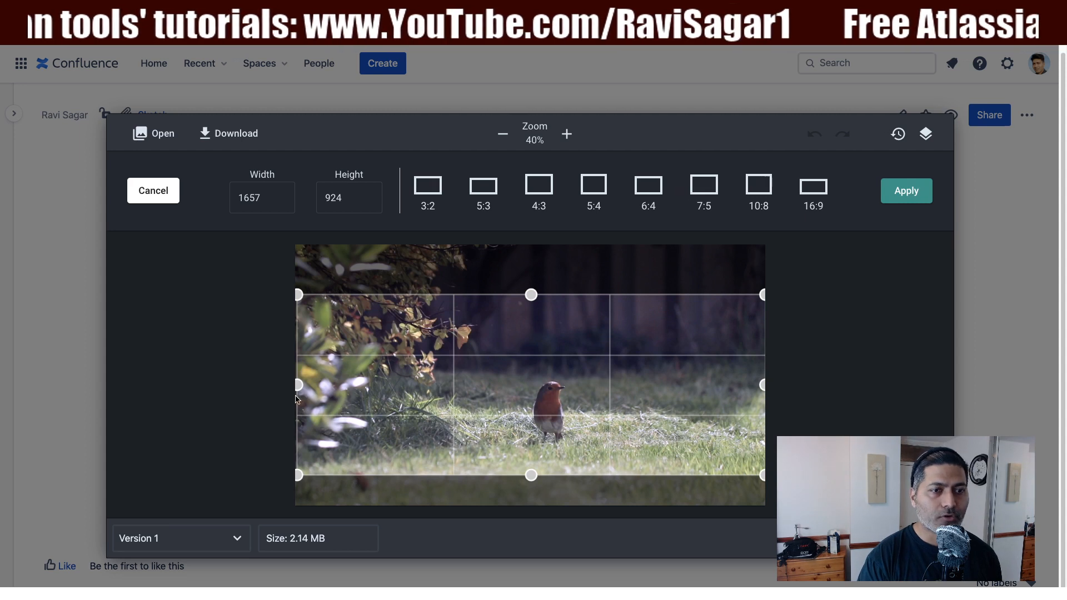
left_click_drag(298, 386, 457, 402)
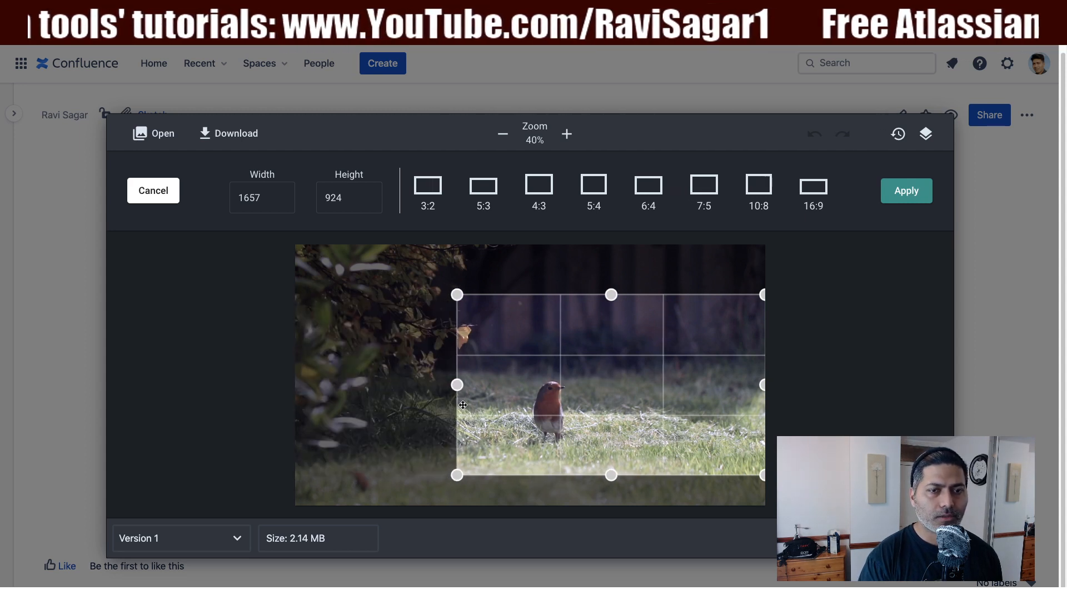
left_click_drag(606, 392, 536, 405)
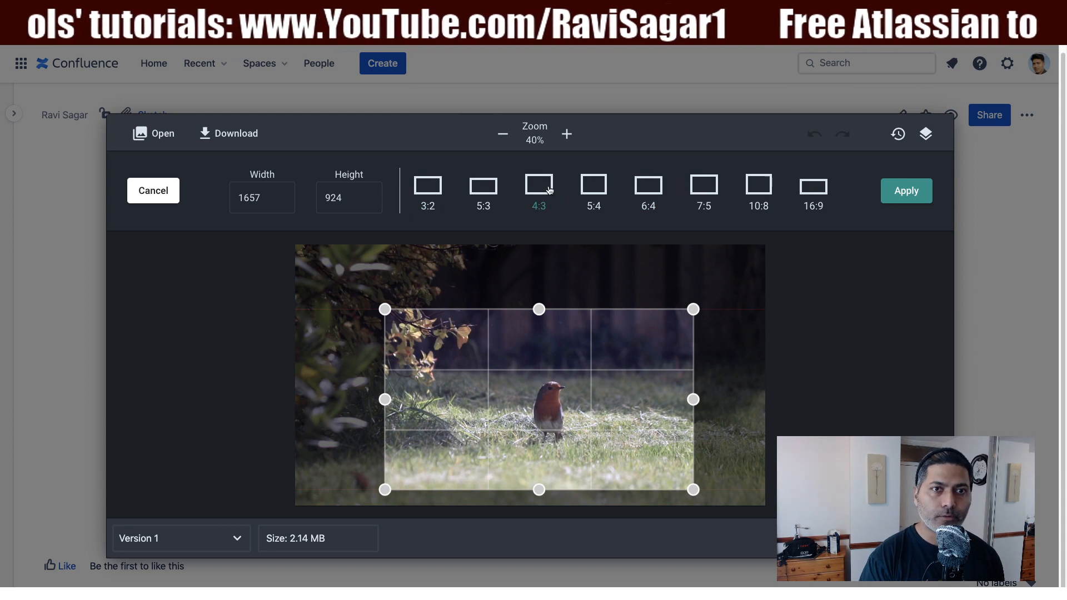
Set the crop ratio to 16:9, shift and shrink the crop area towards the leaves, and apply the crop.
left_click(820, 194)
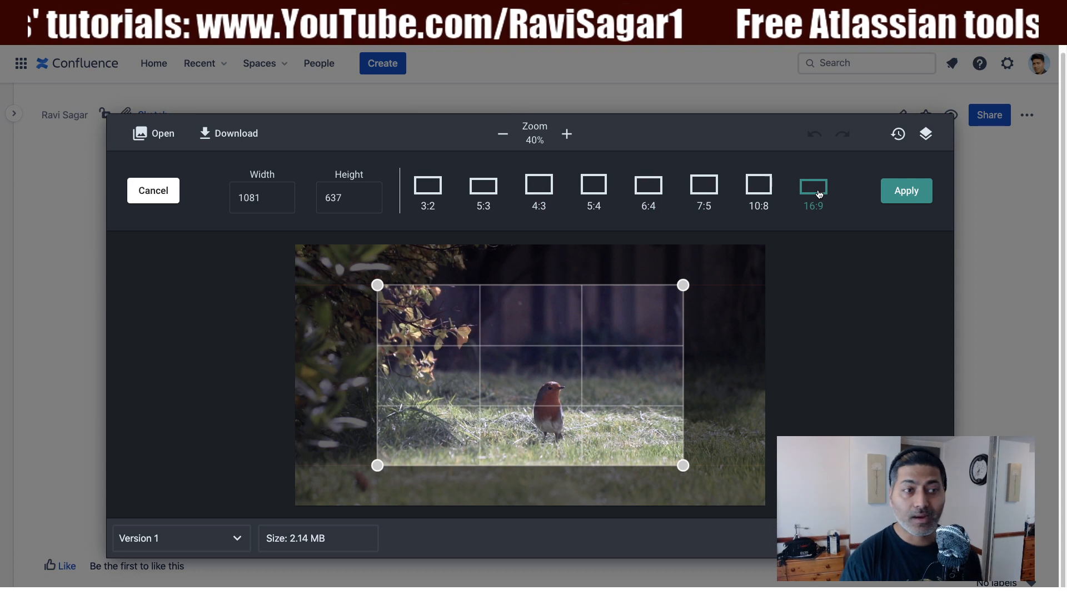
left_click_drag(507, 354, 460, 363)
left_click_drag(637, 294, 640, 330)
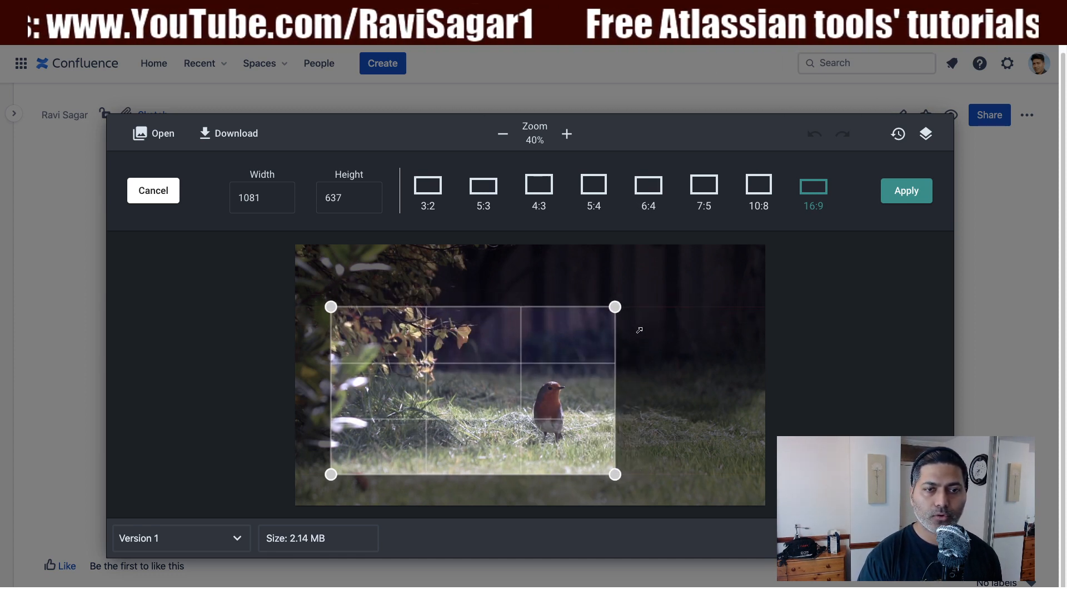
left_click(914, 195)
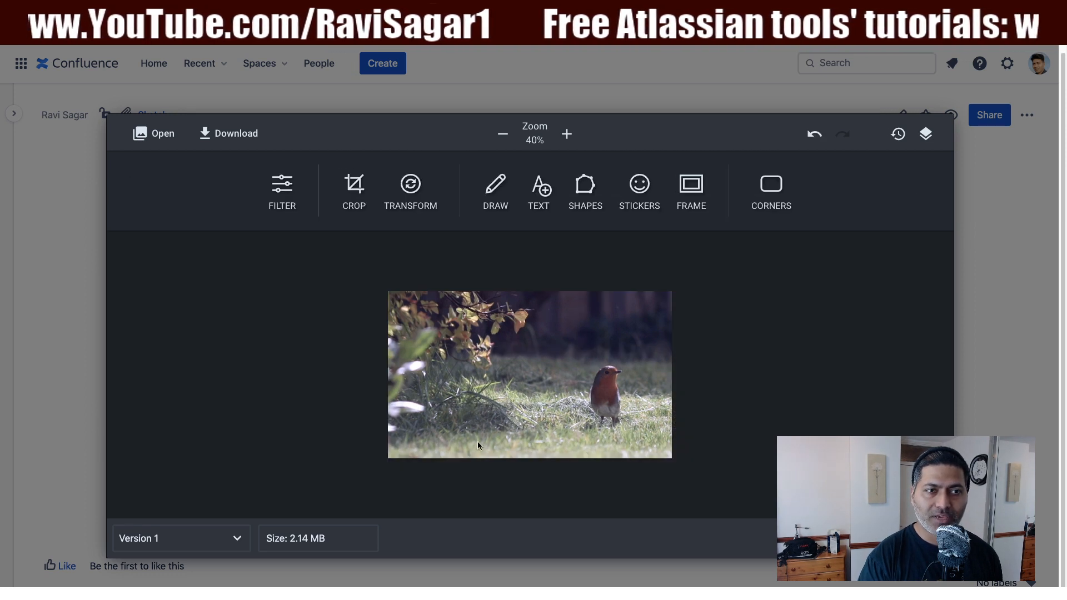
Inspect the cropped image closer up and undo the crop.
left_click(568, 134)
left_click(567, 134)
left_click(567, 134)
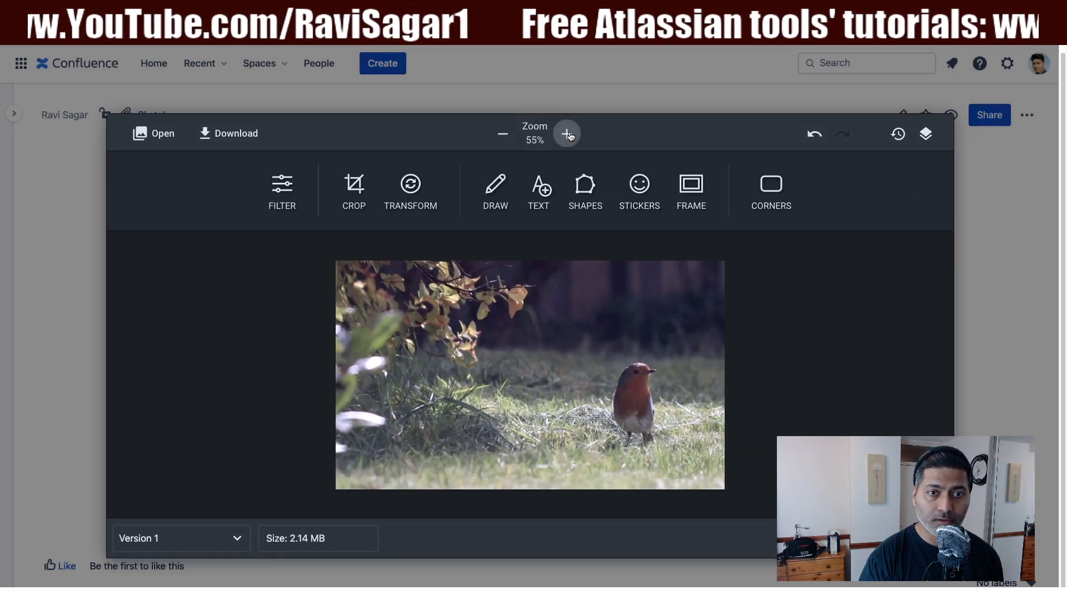
left_click(567, 134)
left_click(503, 134)
left_click(815, 134)
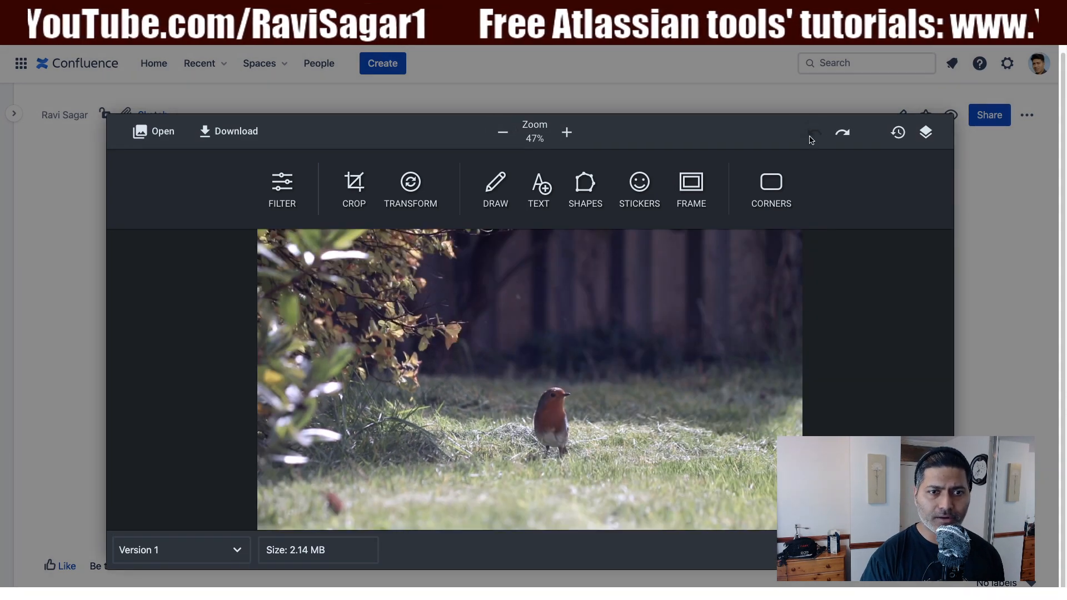
Crop the image at 16:9 from its upper-right corner, cutting away the top and right edges.
left_click(354, 183)
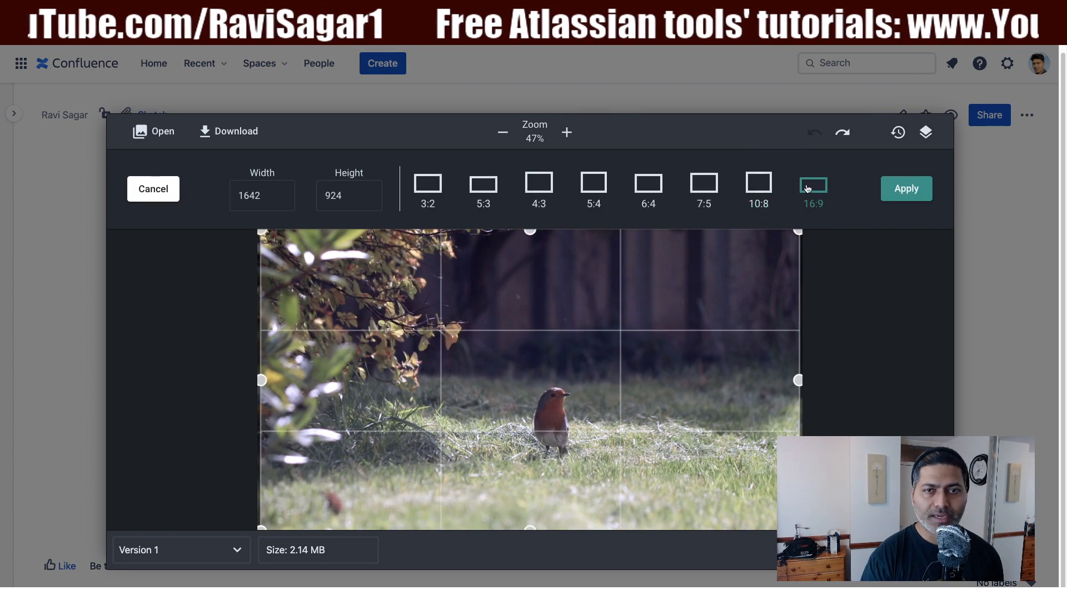
left_click_drag(795, 238, 707, 307)
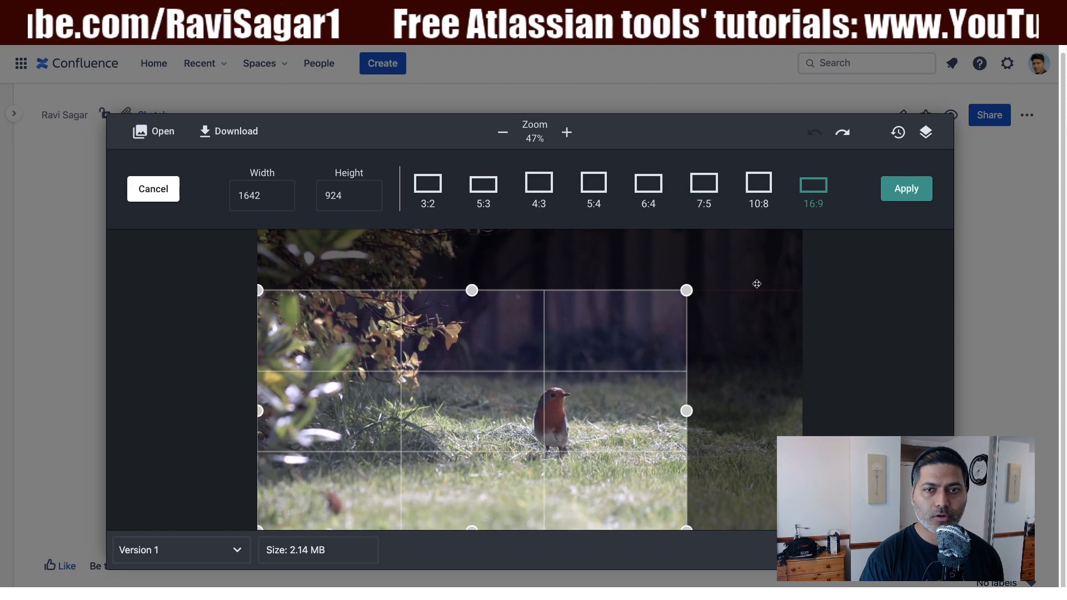
left_click(906, 189)
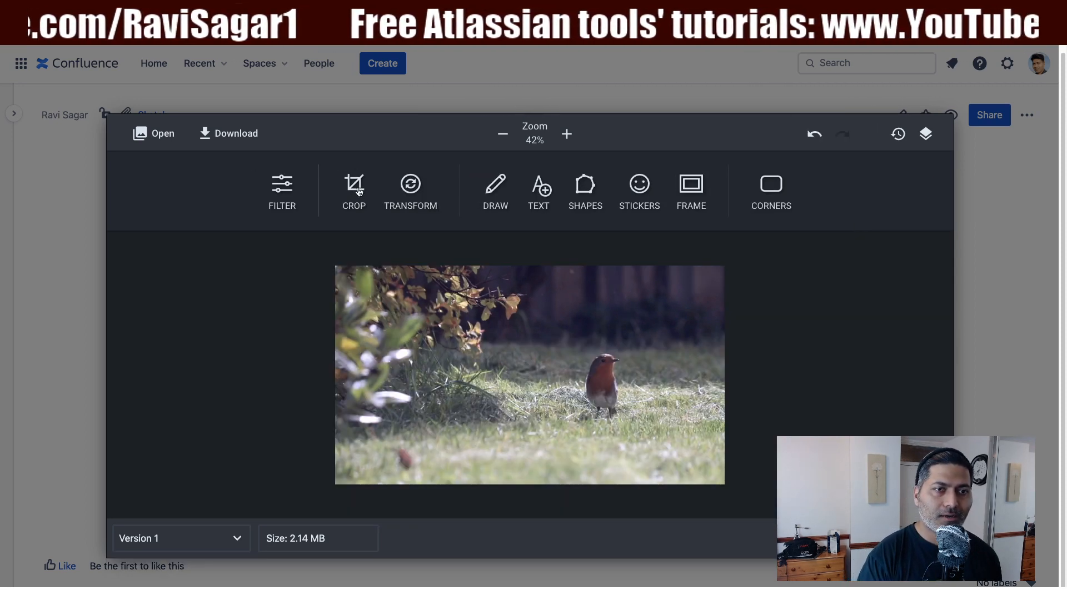
Try rotating the image counterclockwise through a full turn in quarter-turn increments.
left_click(396, 191)
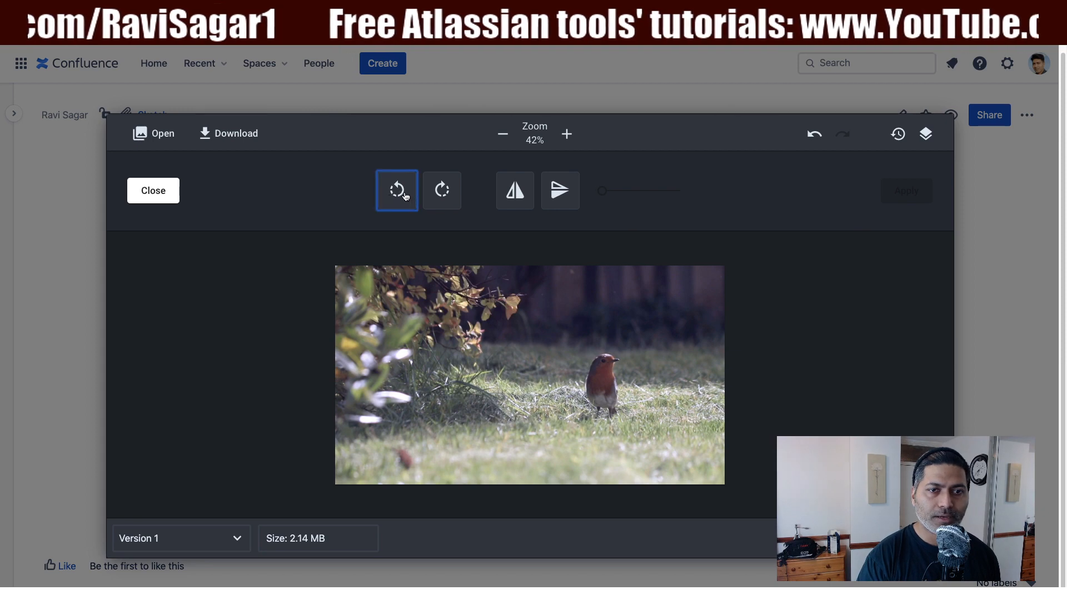
left_click(404, 194)
left_click(404, 194)
left_click(404, 194)
left_click(404, 194)
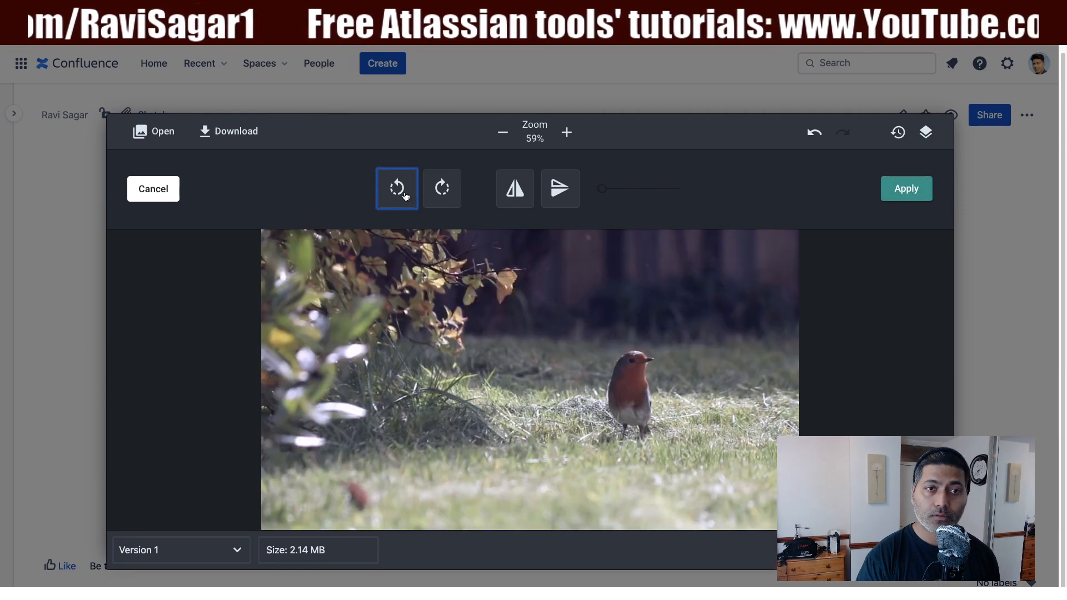
Try flipping the image horizontally and vertically, reverting each flip, and cancel the transform.
left_click(508, 195)
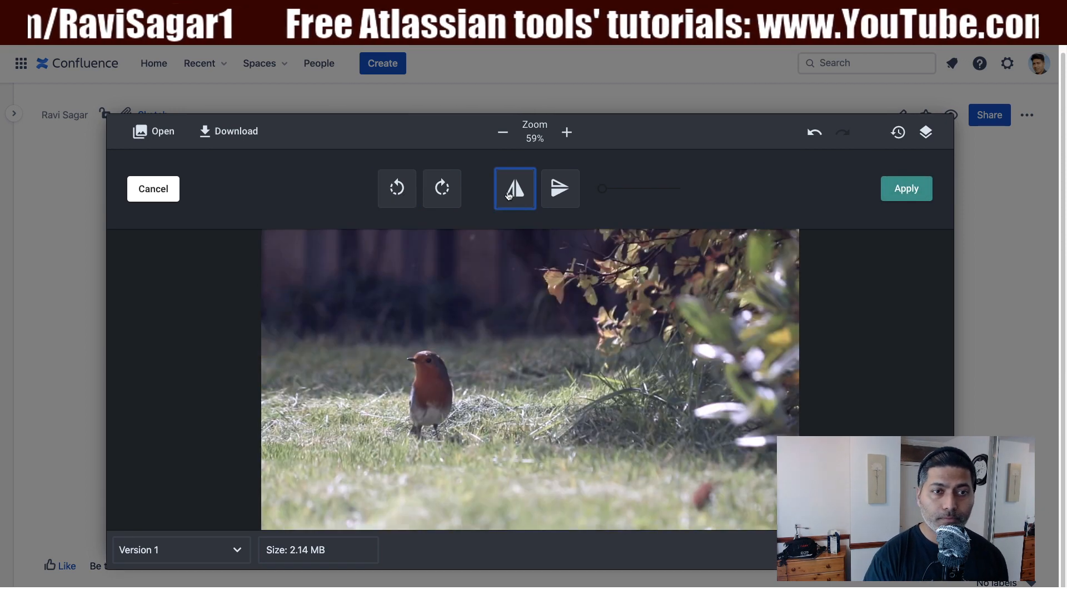
left_click(509, 194)
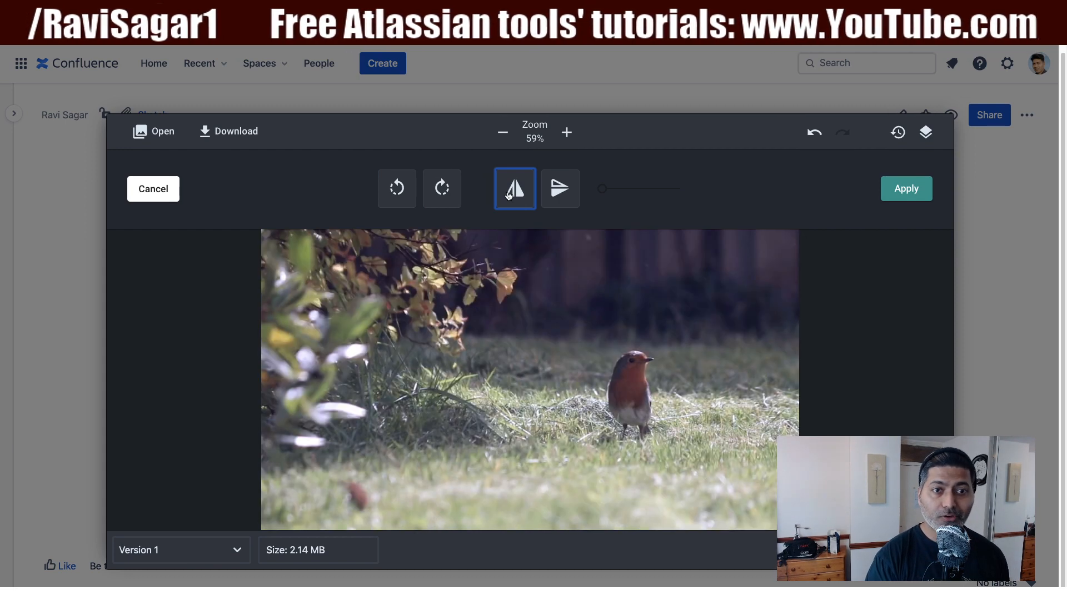
left_click(559, 192)
left_click(560, 193)
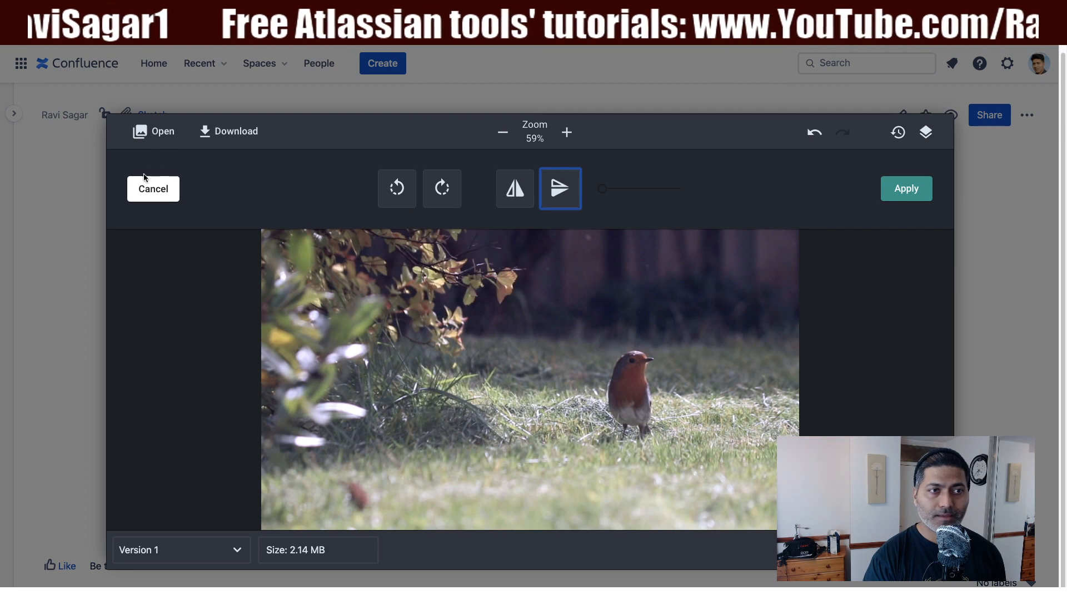
left_click(148, 190)
Handwrite the word "Test" in red over the leaves with the Draw tool.
left_click(501, 190)
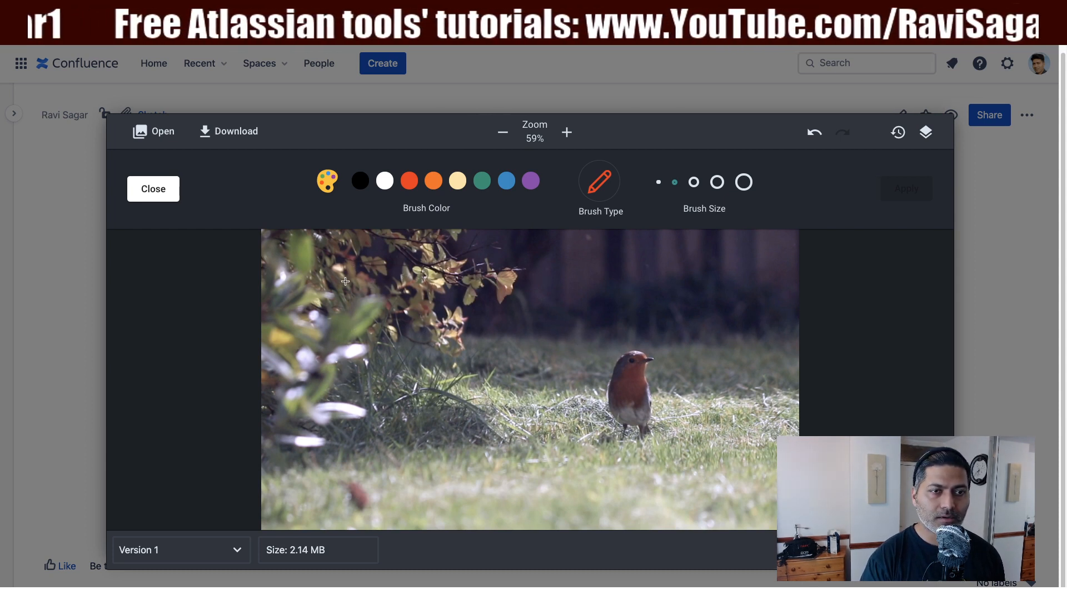
mouse_move(336, 286)
left_mouse_down()
mouse_move(383, 269)
mouse_move(366, 320)
mouse_move(384, 295)
mouse_move(404, 298)
mouse_move(414, 319)
left_mouse_up()
mouse_move(435, 260)
left_mouse_down()
mouse_move(427, 314)
mouse_move(443, 277)
left_mouse_up()
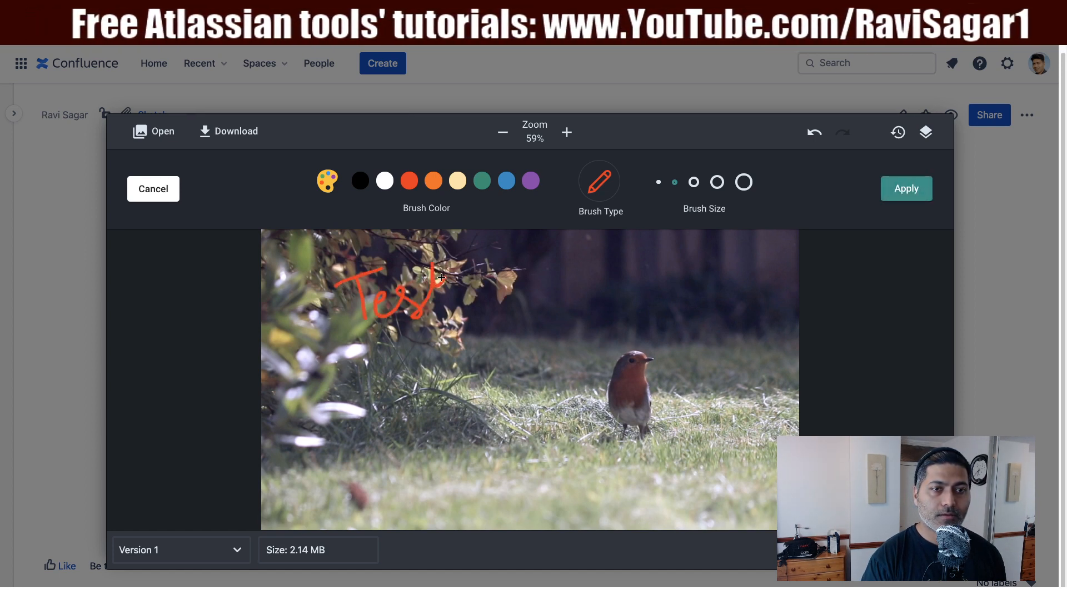
Spray red dots around the bird with the splatter brush, using the current size and the largest brush size.
left_click(593, 189)
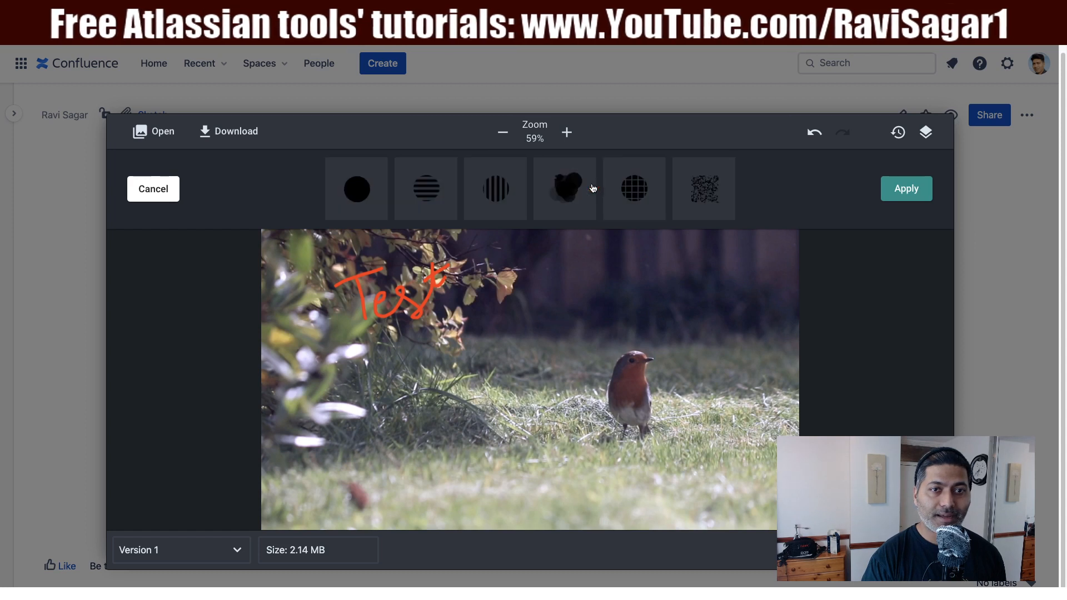
left_click(561, 200)
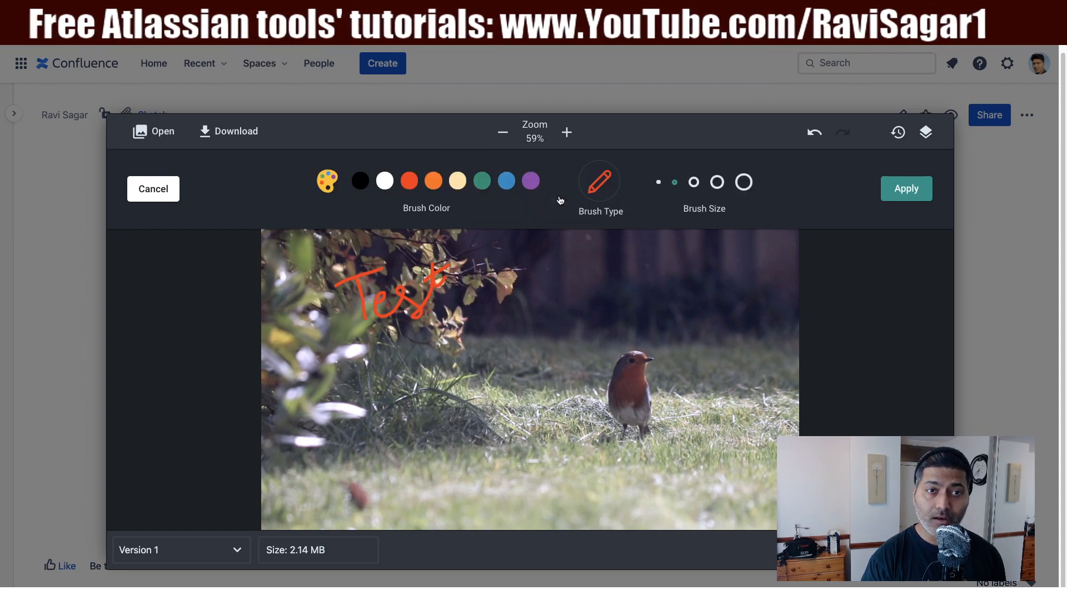
left_click_drag(339, 385, 530, 303)
mouse_move(389, 354)
left_mouse_down()
mouse_move(620, 282)
mouse_move(435, 405)
mouse_move(526, 429)
mouse_move(495, 458)
mouse_move(528, 490)
mouse_move(592, 492)
left_mouse_up()
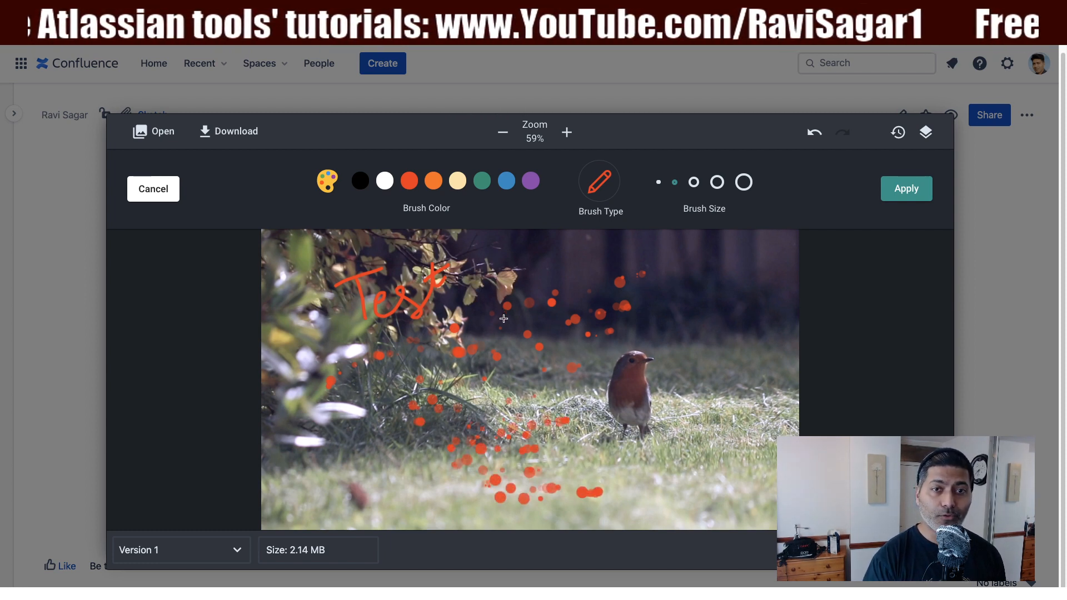
left_click(744, 183)
mouse_move(570, 262)
left_mouse_down()
mouse_move(719, 309)
mouse_move(469, 316)
left_mouse_up()
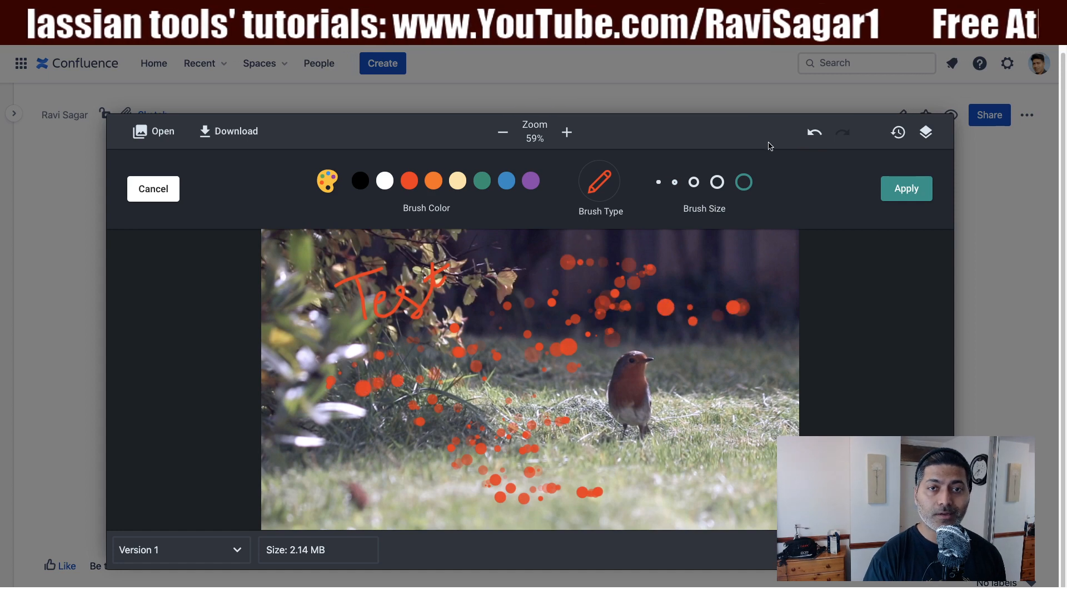
Undo the red strokes and dots, spray white splatter dots over the leaves and grass, and apply the drawing.
left_click(815, 132)
left_click(814, 132)
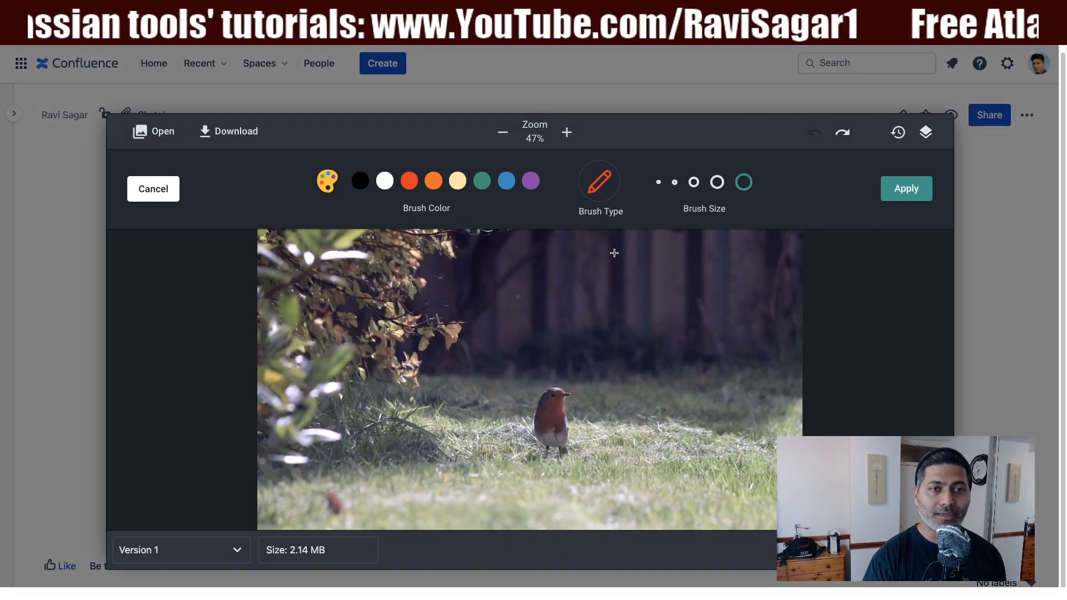
left_click(387, 187)
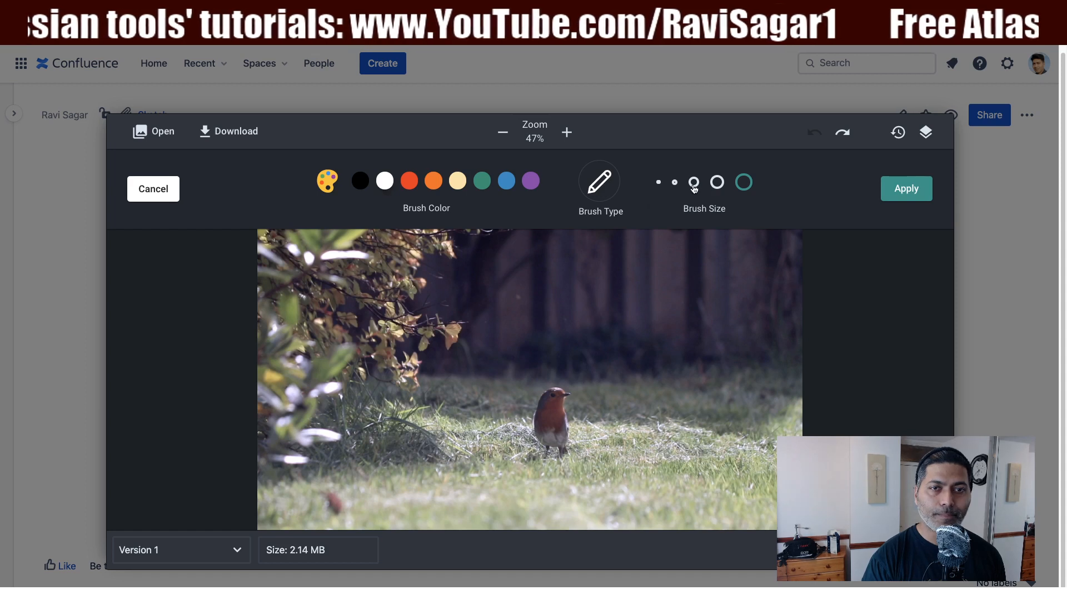
mouse_move(305, 302)
left_mouse_down()
mouse_move(282, 350)
mouse_move(426, 476)
mouse_move(394, 492)
left_mouse_up()
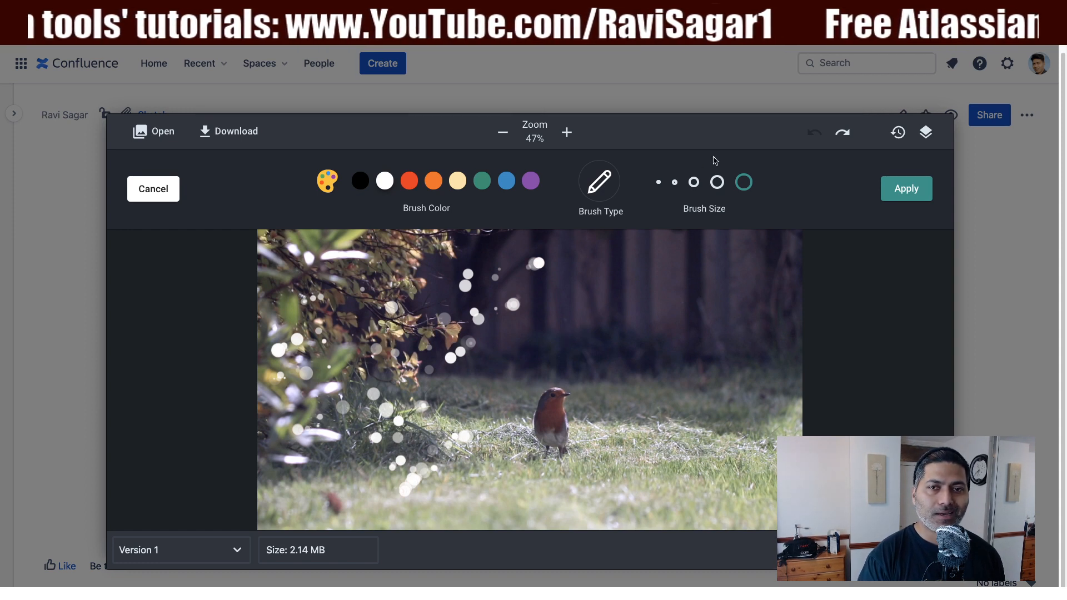
left_click(919, 195)
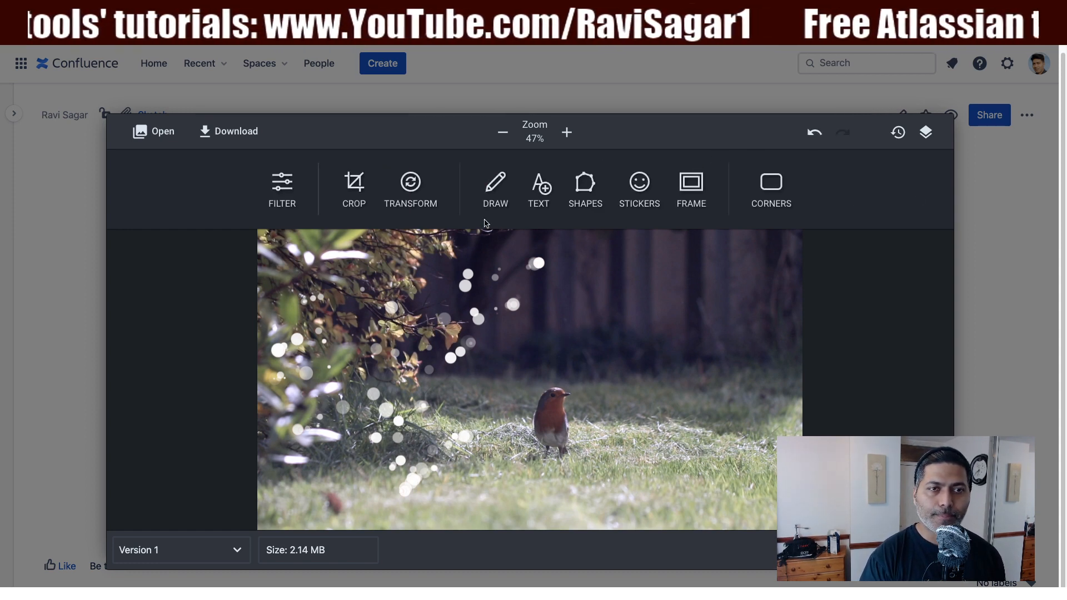
Add a text object reading "Spring in UK" over the image.
left_click(537, 190)
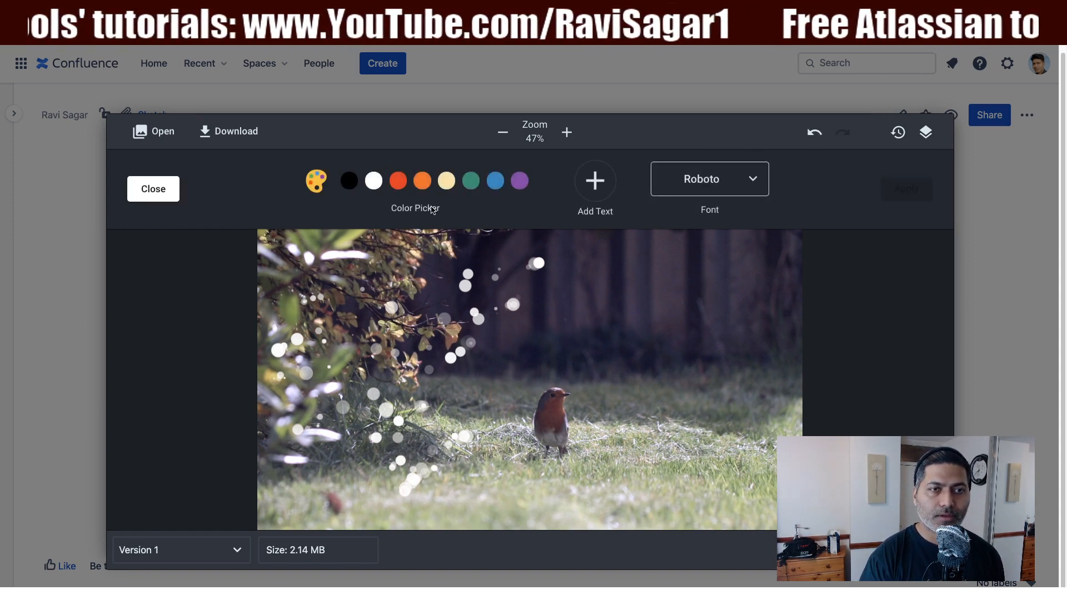
left_click(600, 179)
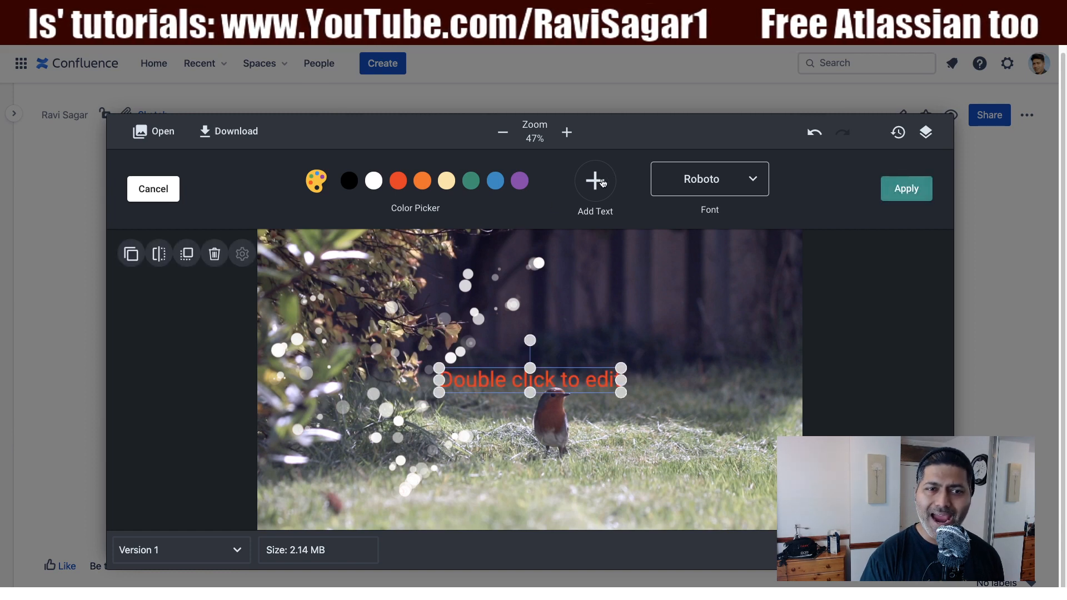
double_click(521, 382)
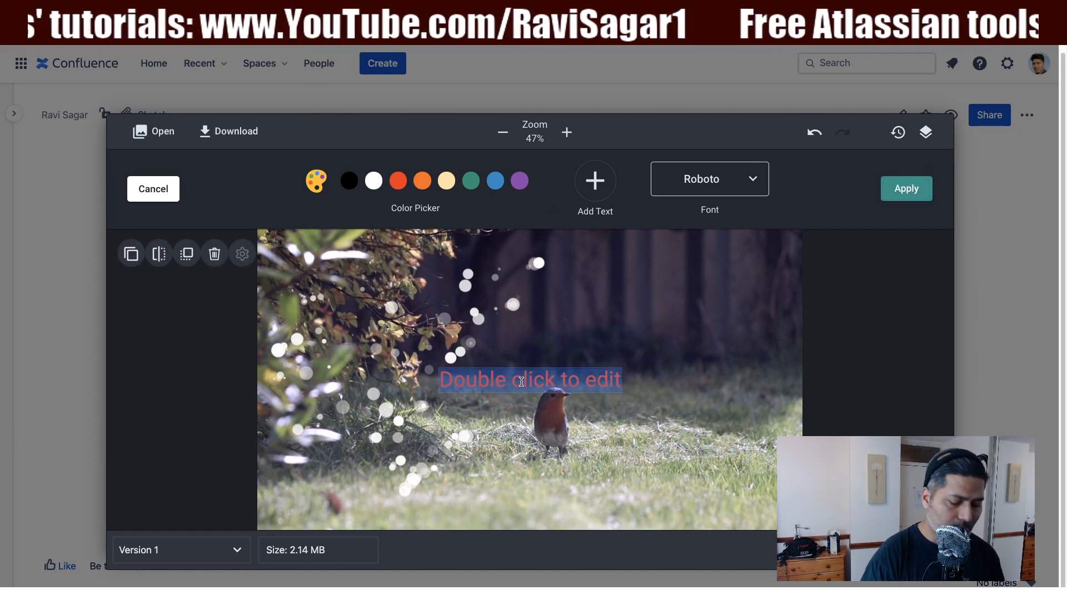
type("Spring in ")
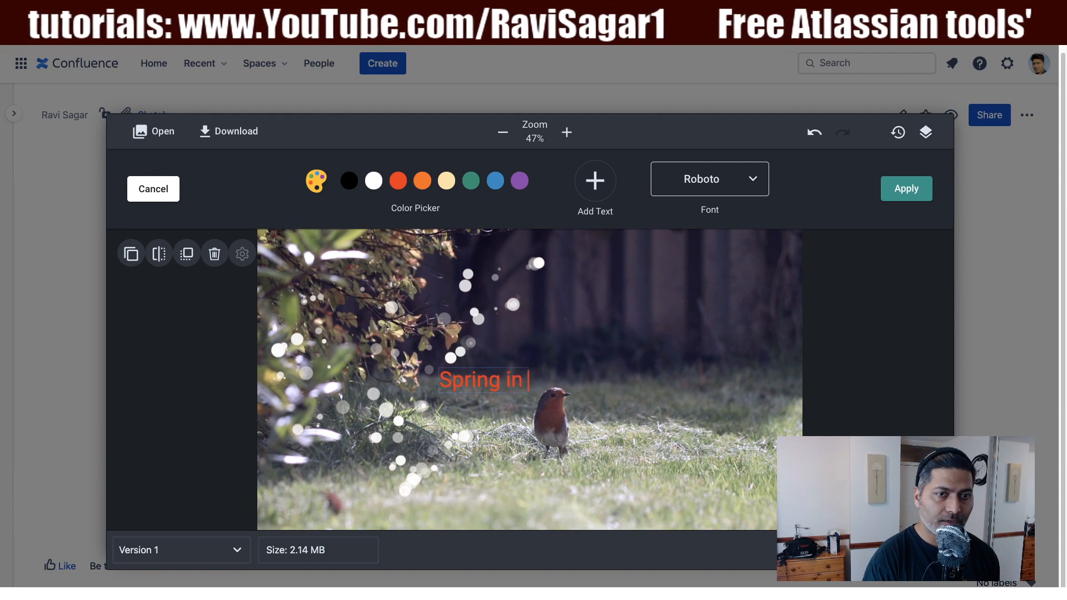
type("UK")
Set the whole caption to white in the Permanent Marker handwriting font.
key("ctrl+a")
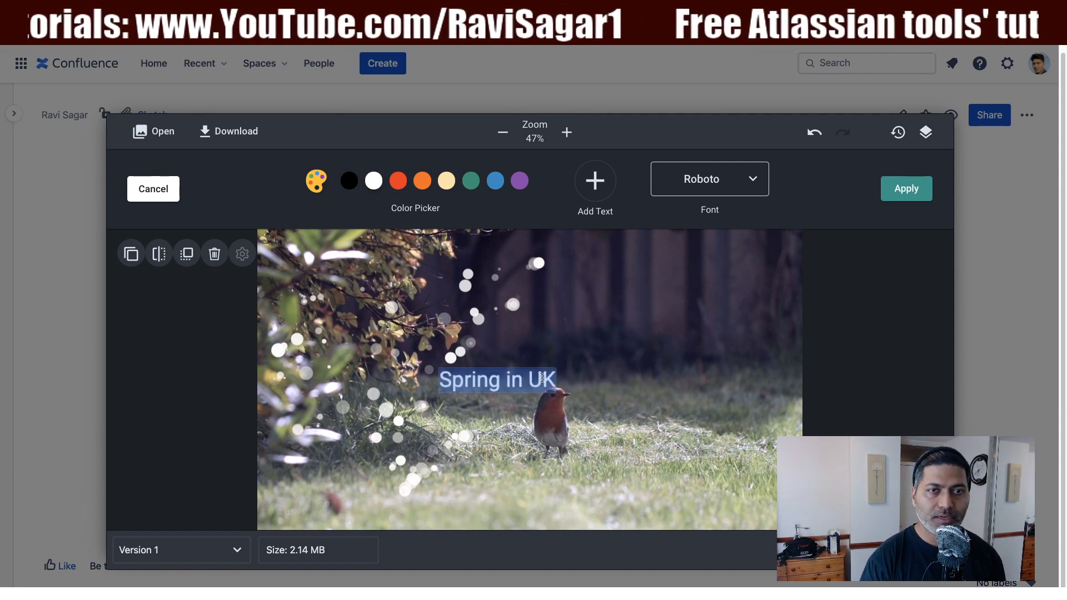
left_click(748, 181)
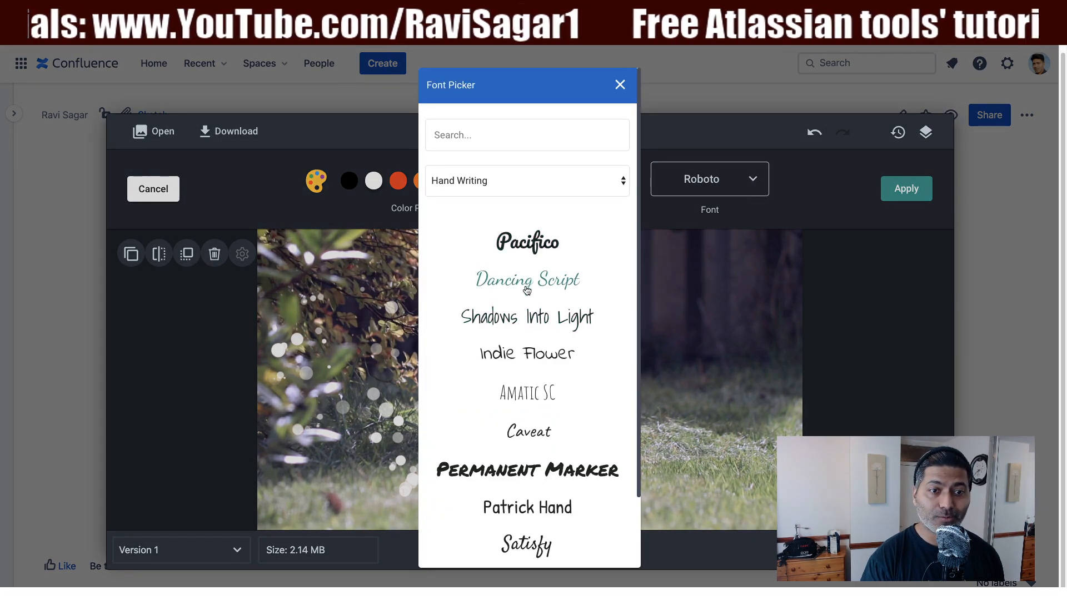
left_click(527, 470)
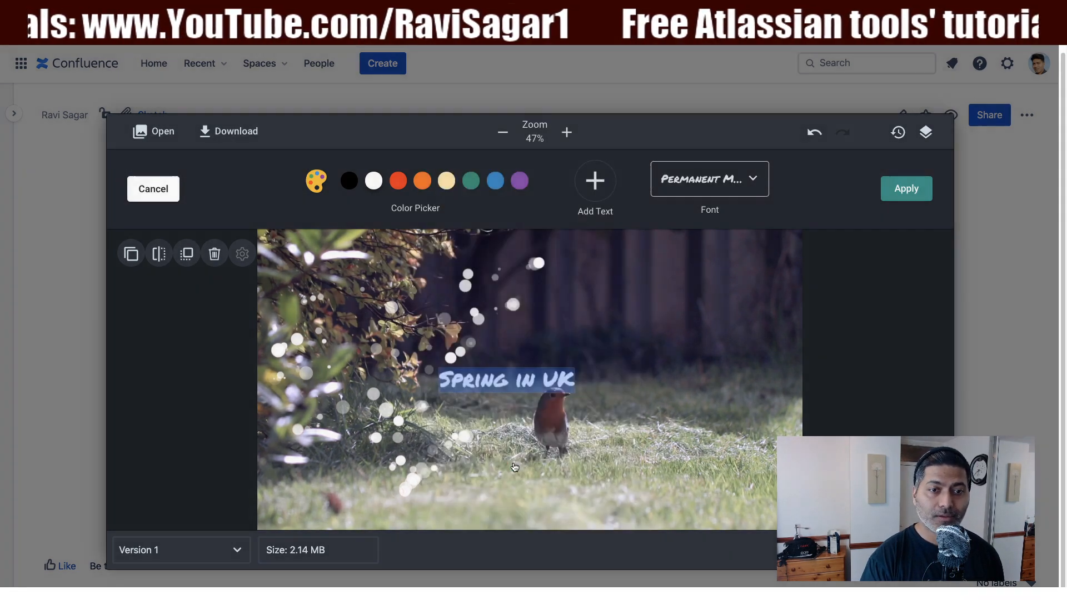
left_click(562, 377)
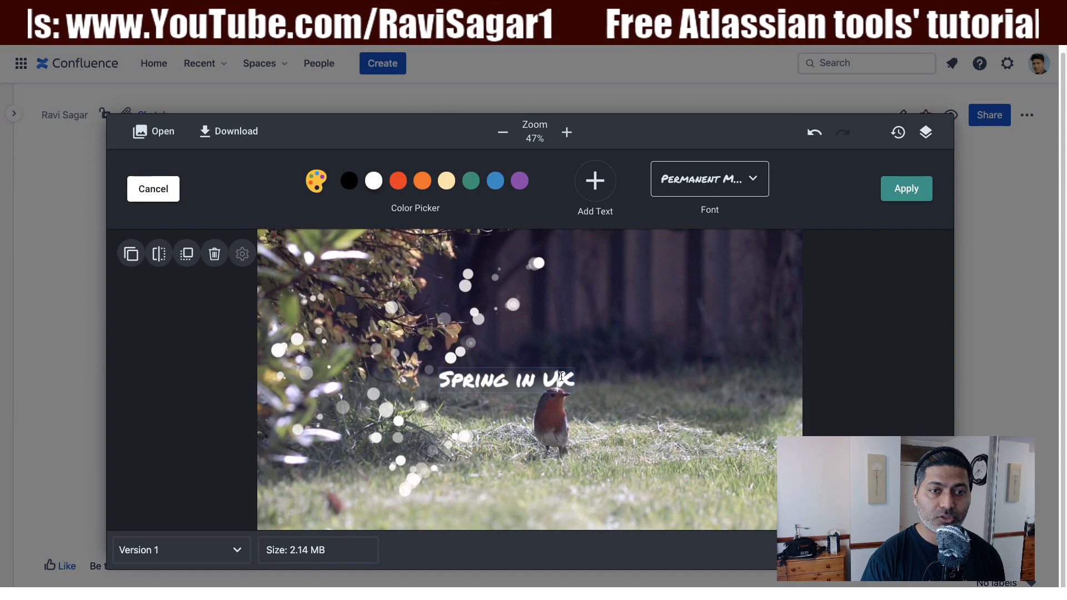
triple_click(517, 379)
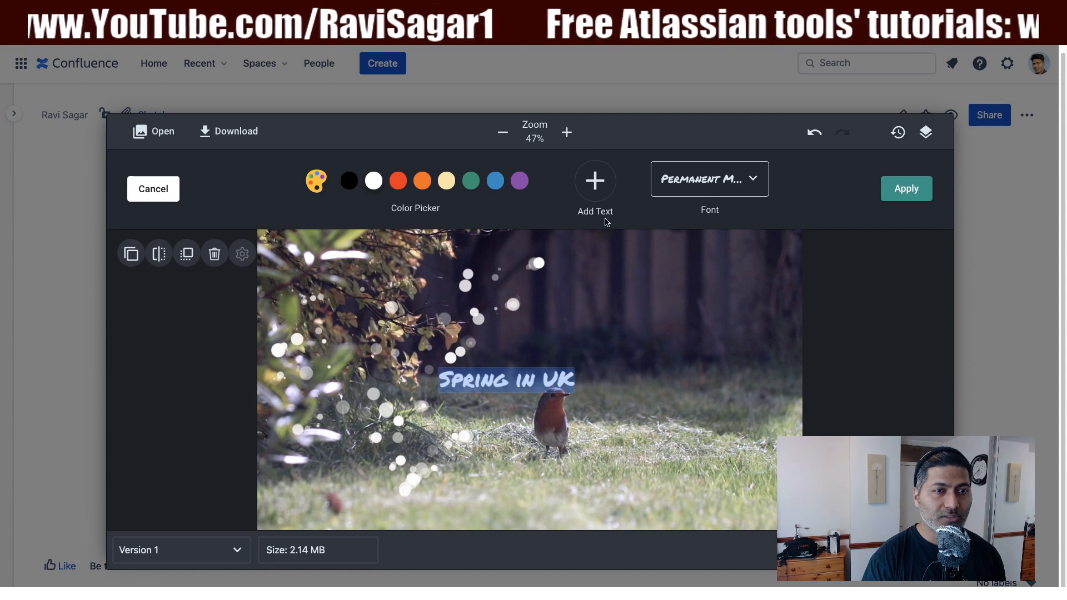
left_click(591, 356)
Enlarge the "Spring in UK" caption to more than twice its size and move it up over the dark fence.
left_click(535, 380)
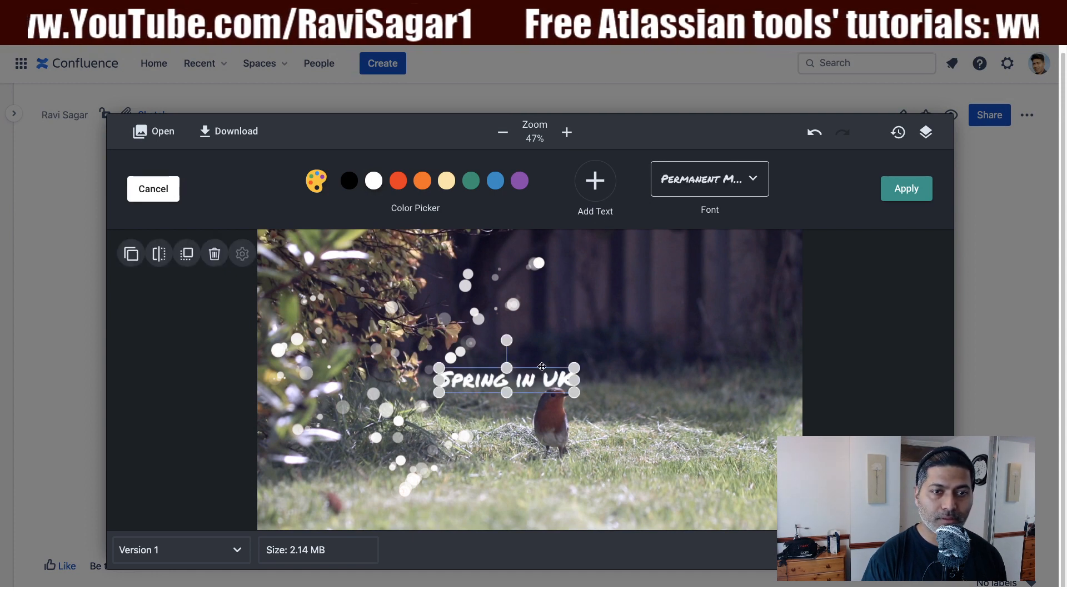
left_click_drag(576, 364, 695, 273)
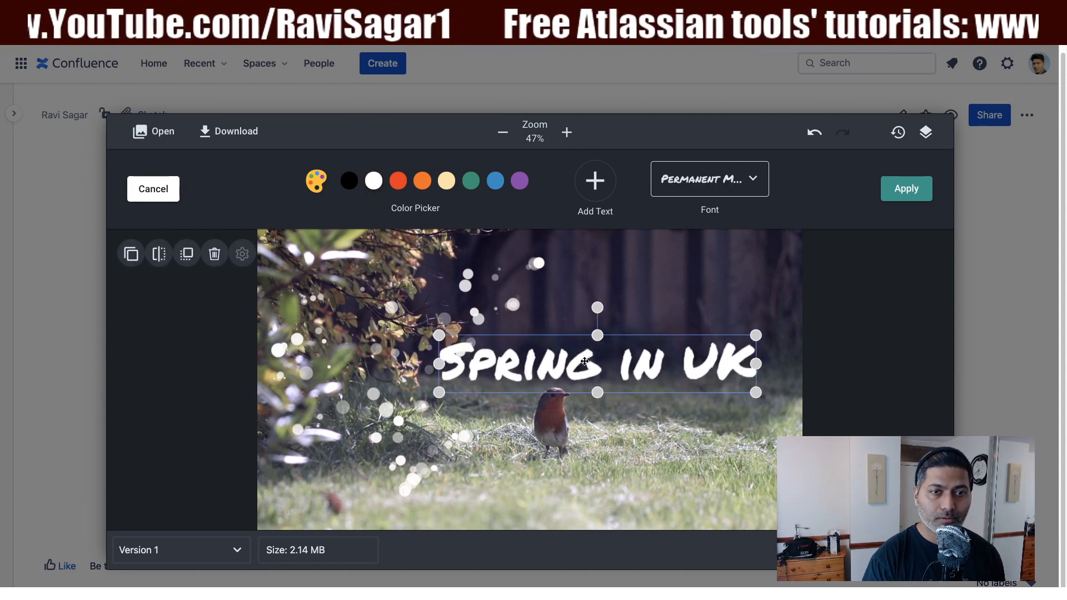
left_click_drag(574, 359, 507, 290)
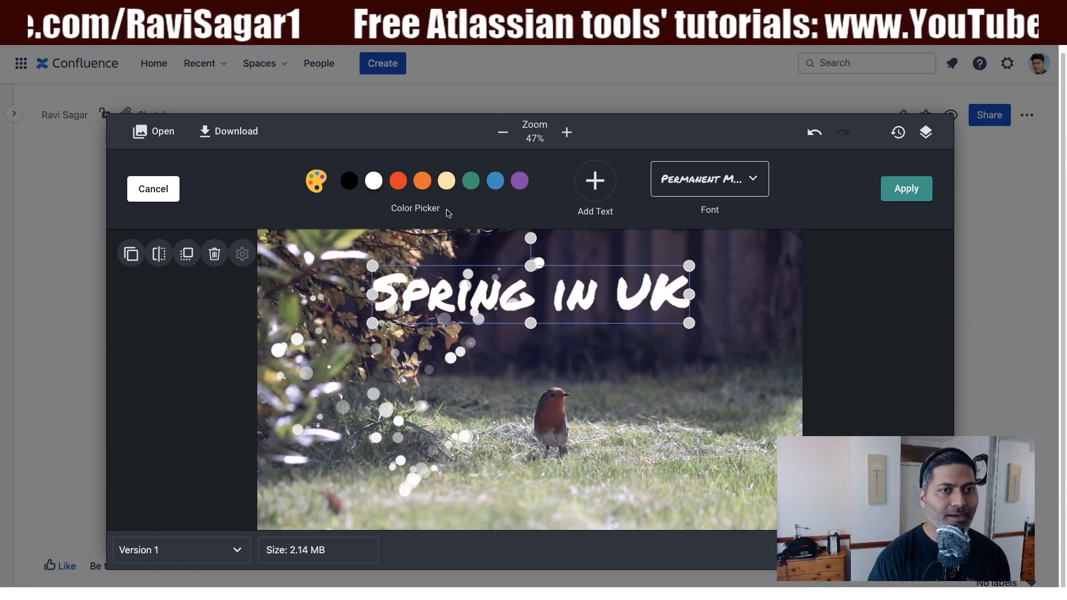
Try the caption in blue and purple, shift it toward the image's right edge, and apply it in white.
left_click(496, 185)
left_click(520, 185)
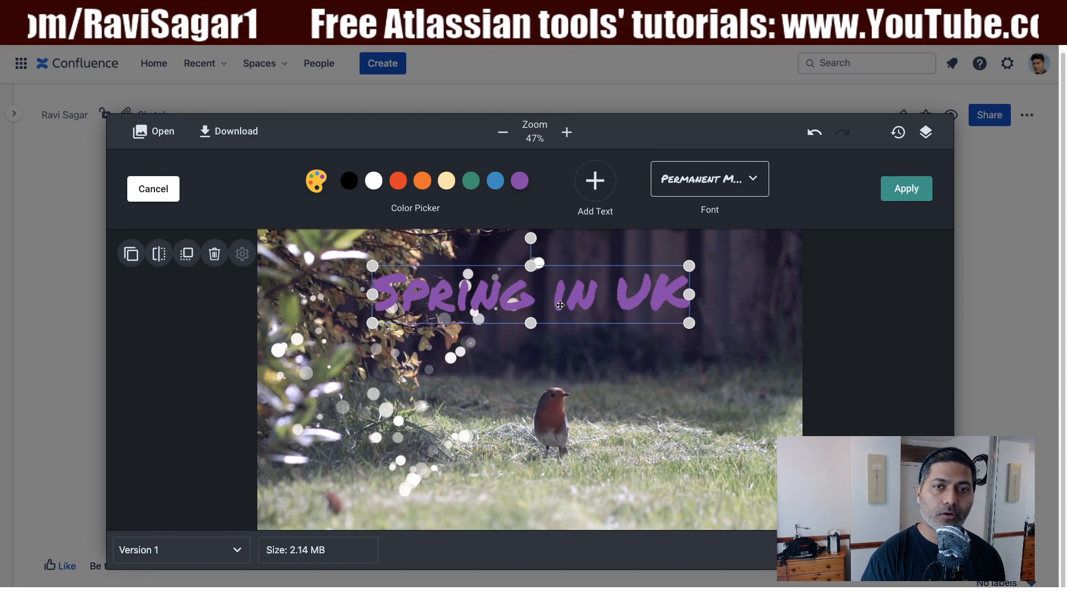
mouse_move(524, 305)
left_mouse_down()
mouse_move(500, 480)
mouse_move(549, 320)
mouse_move(521, 306)
mouse_move(537, 305)
left_mouse_up()
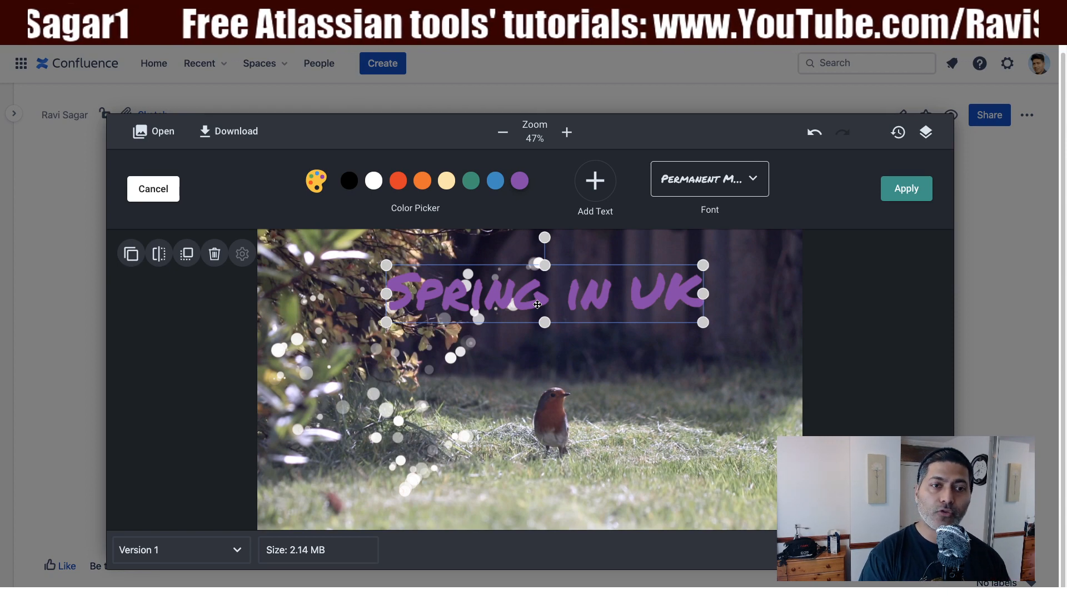
left_click_drag(537, 306, 612, 302)
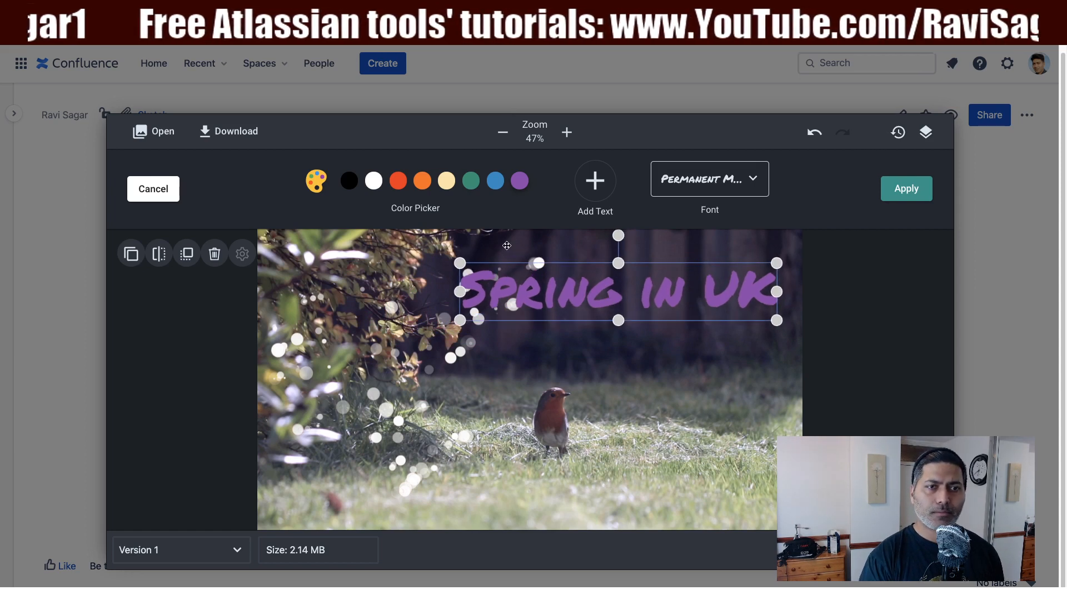
left_click(377, 183)
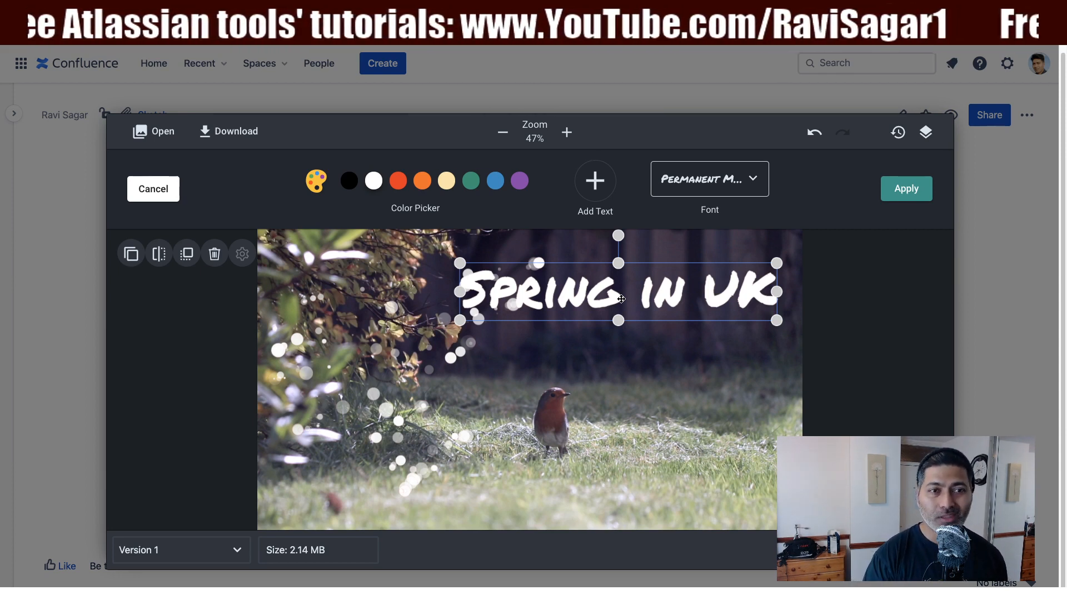
left_click(919, 197)
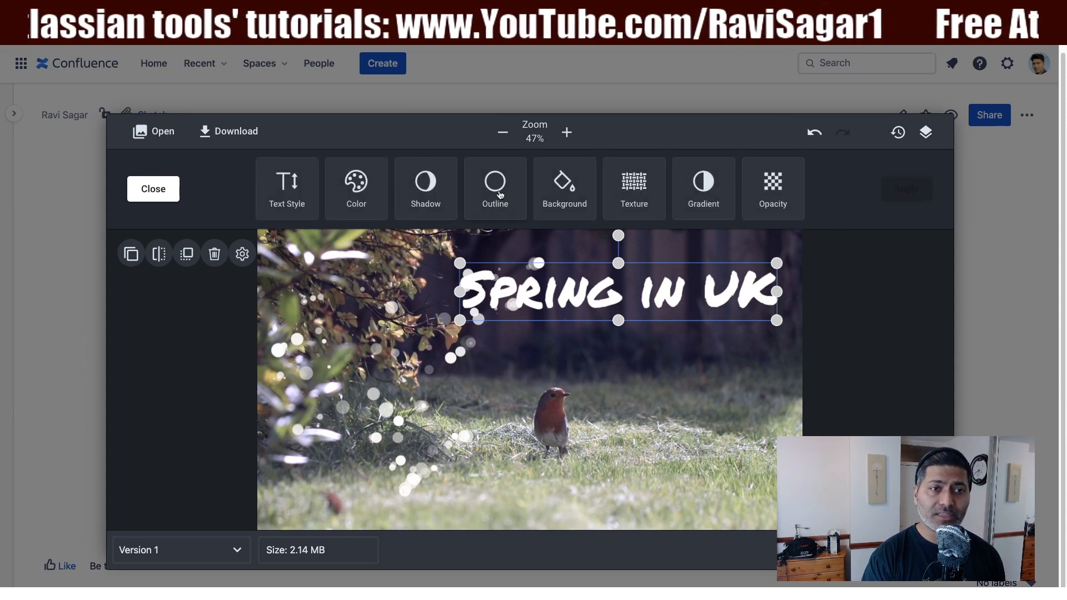
Give the caption a shadow with a slight blur and small X and Y offsets.
left_click(286, 197)
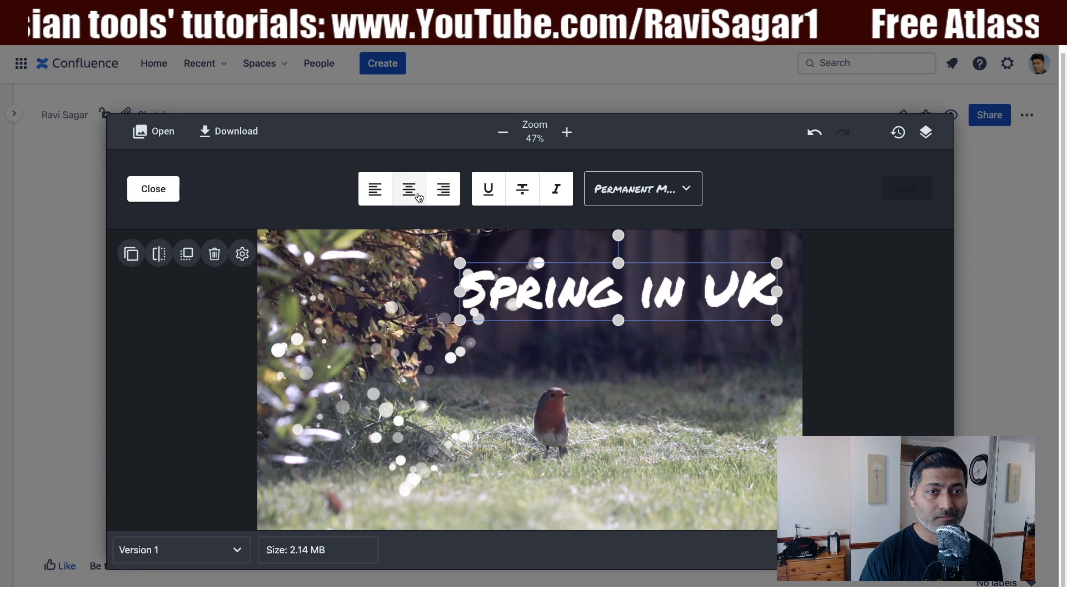
left_click(162, 192)
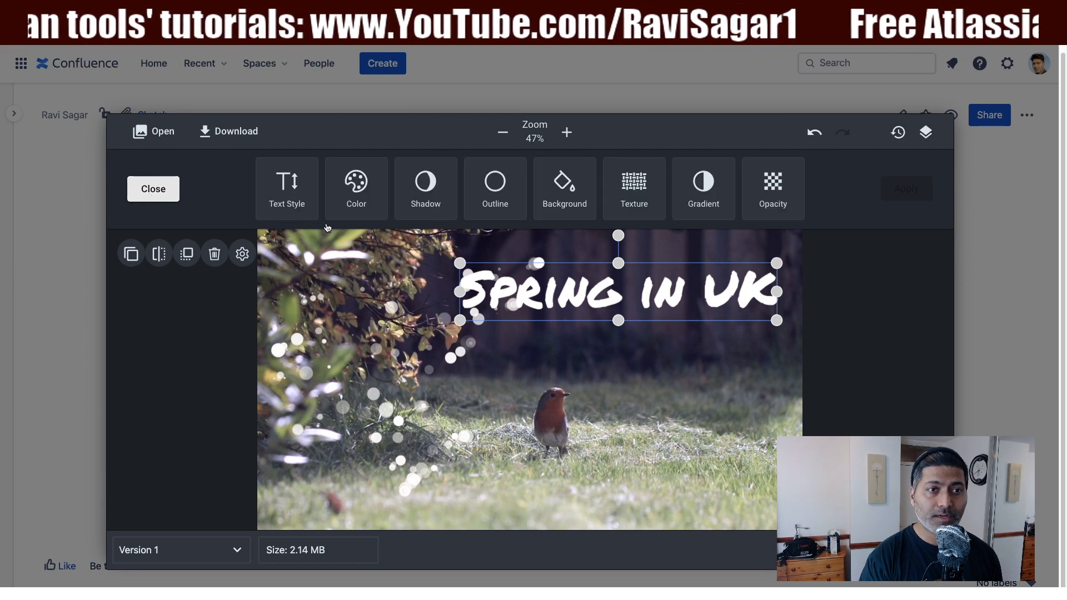
left_click(429, 190)
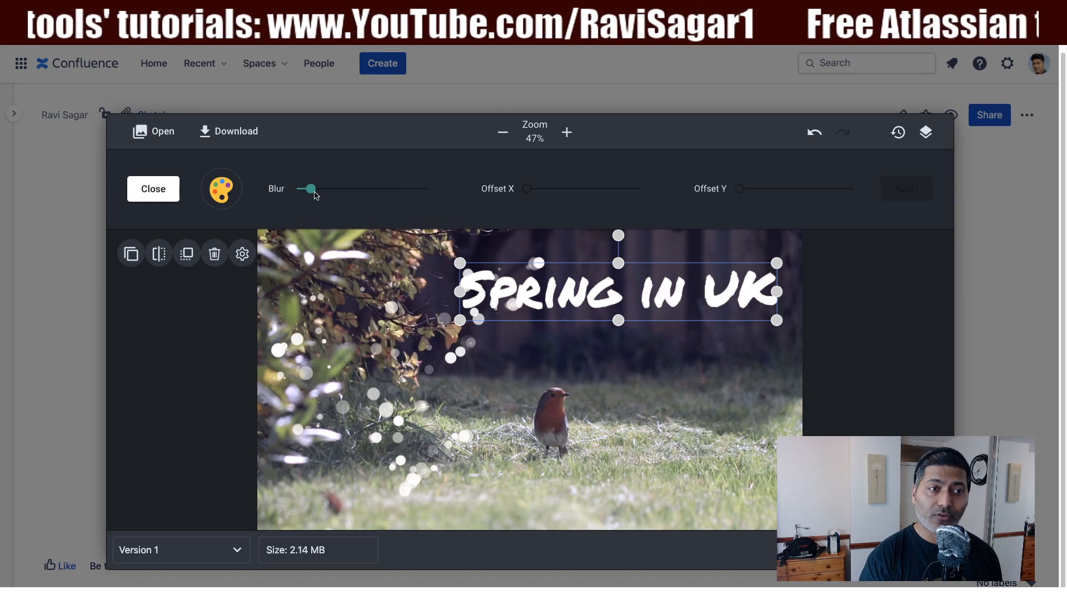
mouse_move(311, 190)
left_mouse_down()
mouse_move(421, 189)
mouse_move(281, 192)
mouse_move(325, 189)
left_mouse_up()
left_click_drag(526, 189, 569, 189)
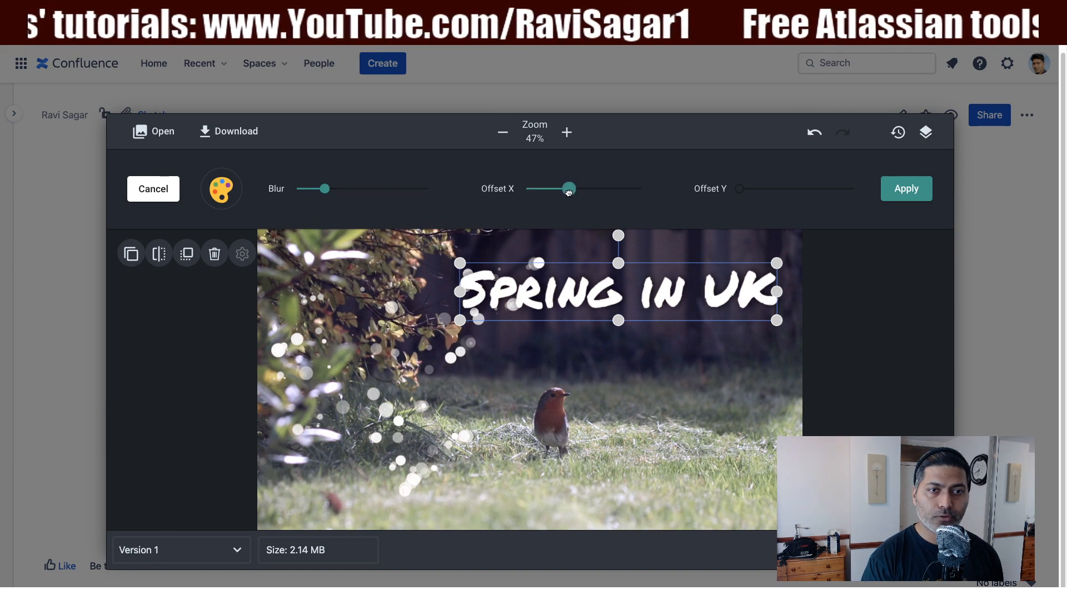
left_click_drag(740, 189, 806, 189)
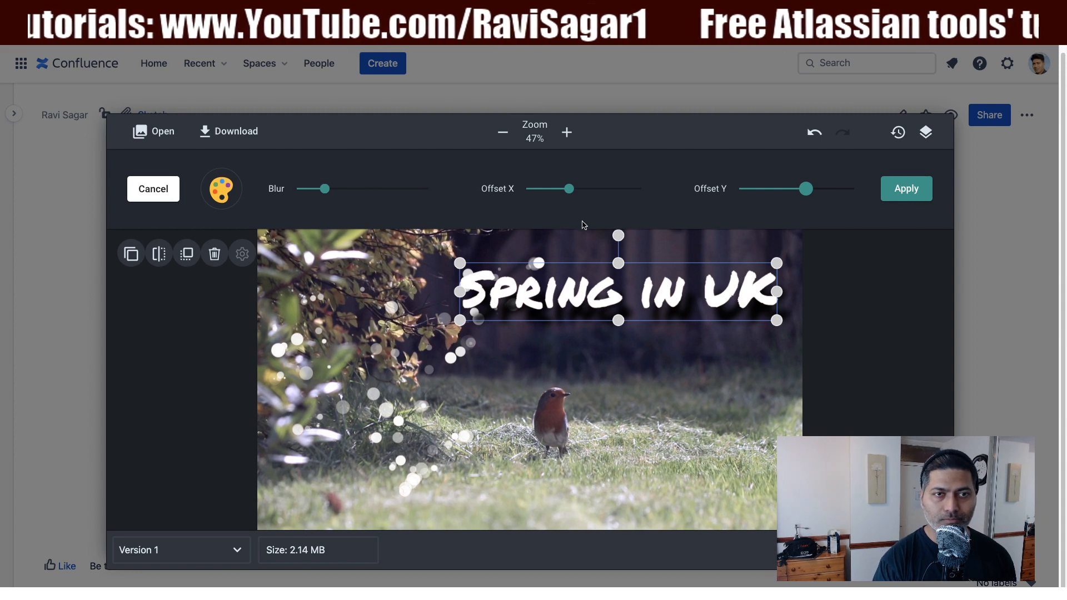
left_click_drag(567, 191, 549, 192)
left_click_drag(807, 190, 757, 192)
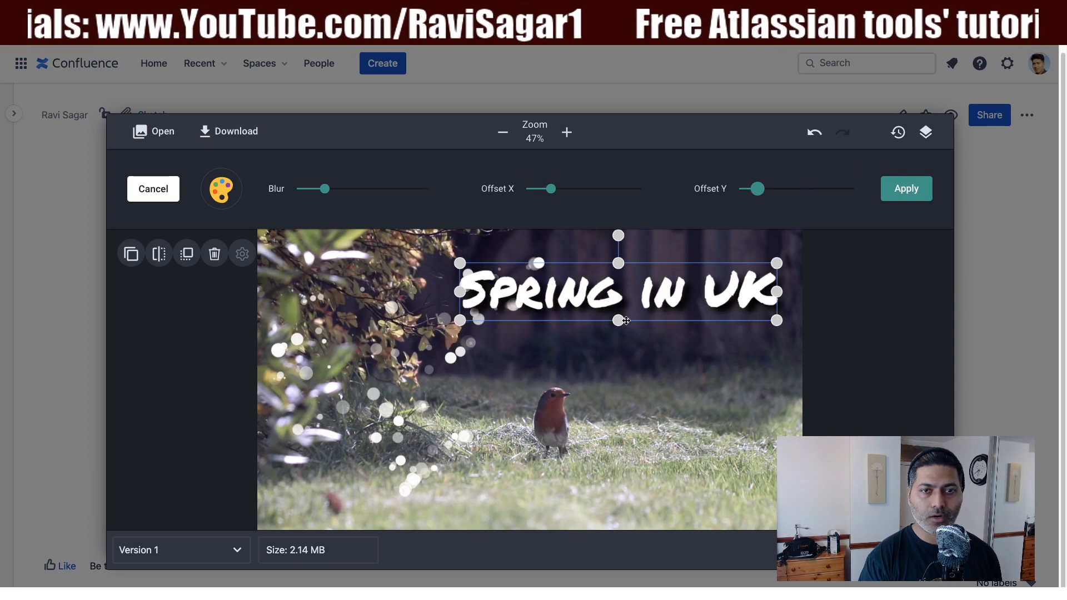
Set the caption's shadow colour to red #d82121ff and apply the shadow.
left_click(221, 189)
left_click_drag(262, 245, 277, 230)
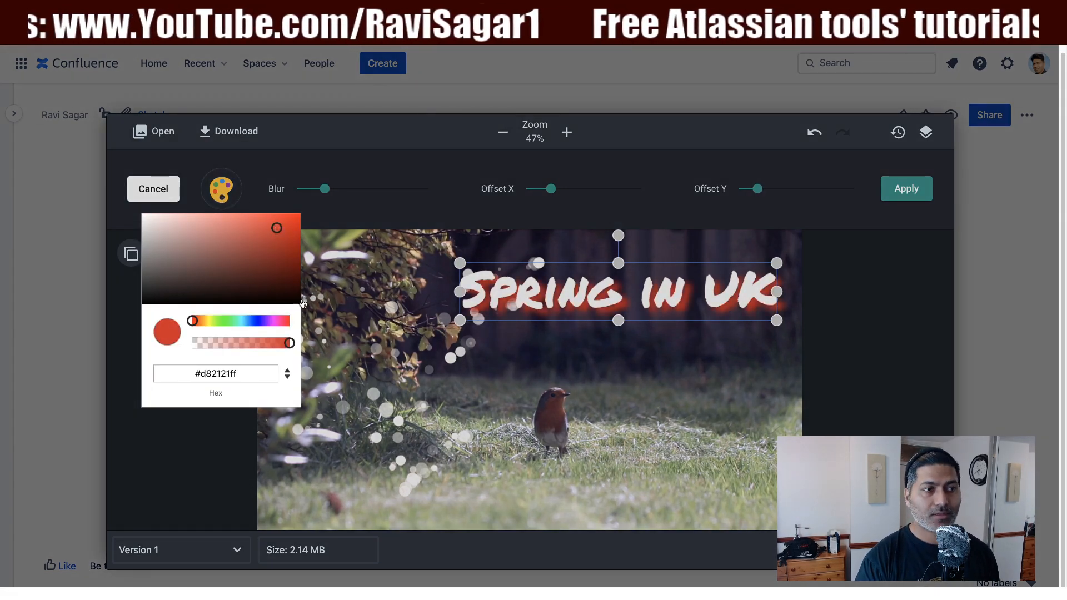
left_click(915, 193)
left_click(914, 194)
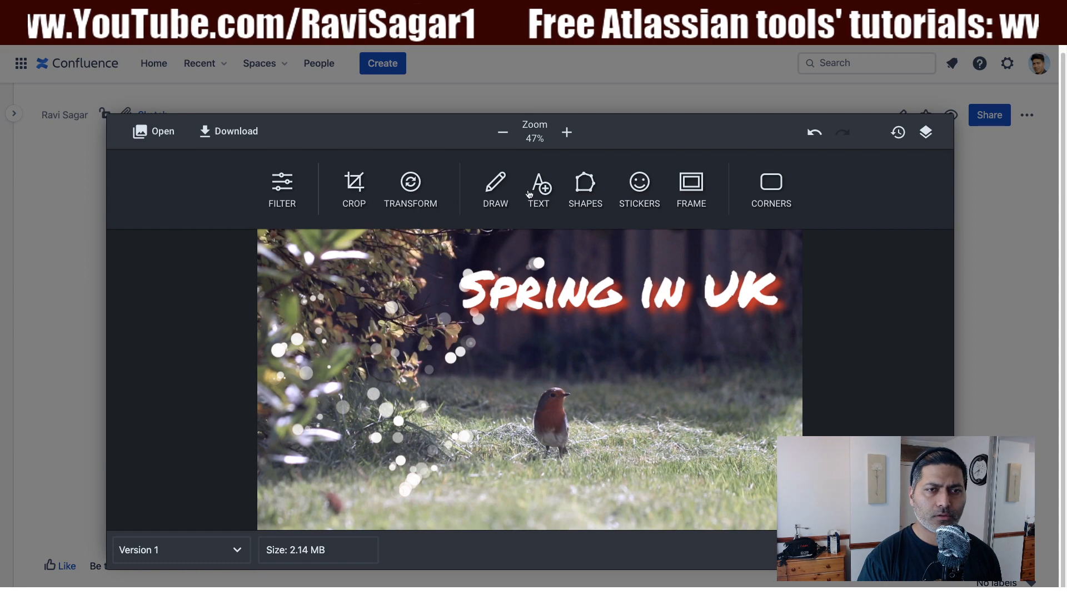
Give the "Spring in UK" caption a thin black outline and apply it.
left_click(521, 293)
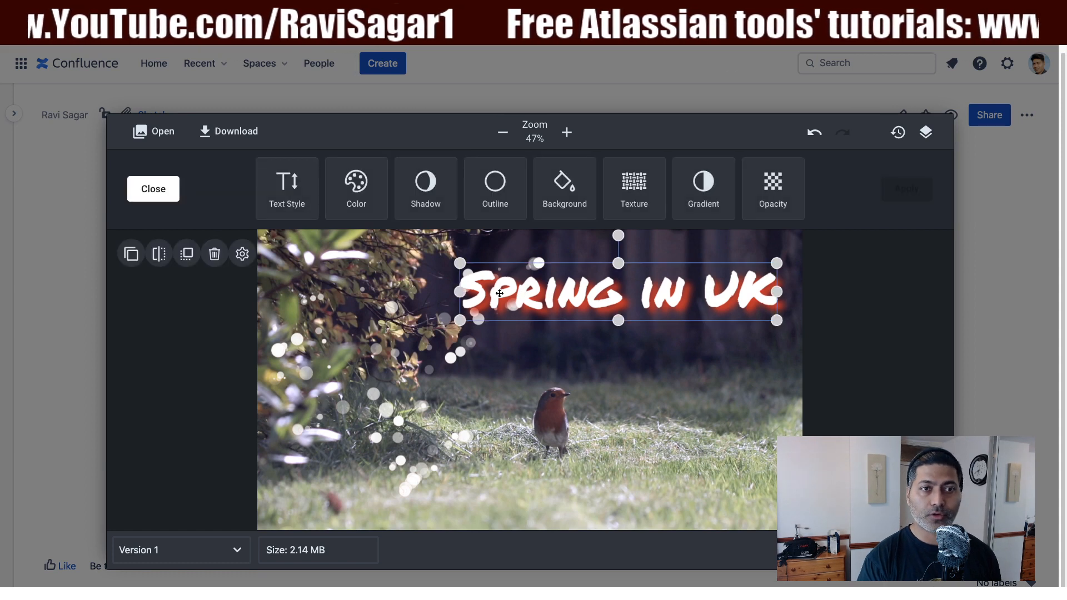
left_click(504, 197)
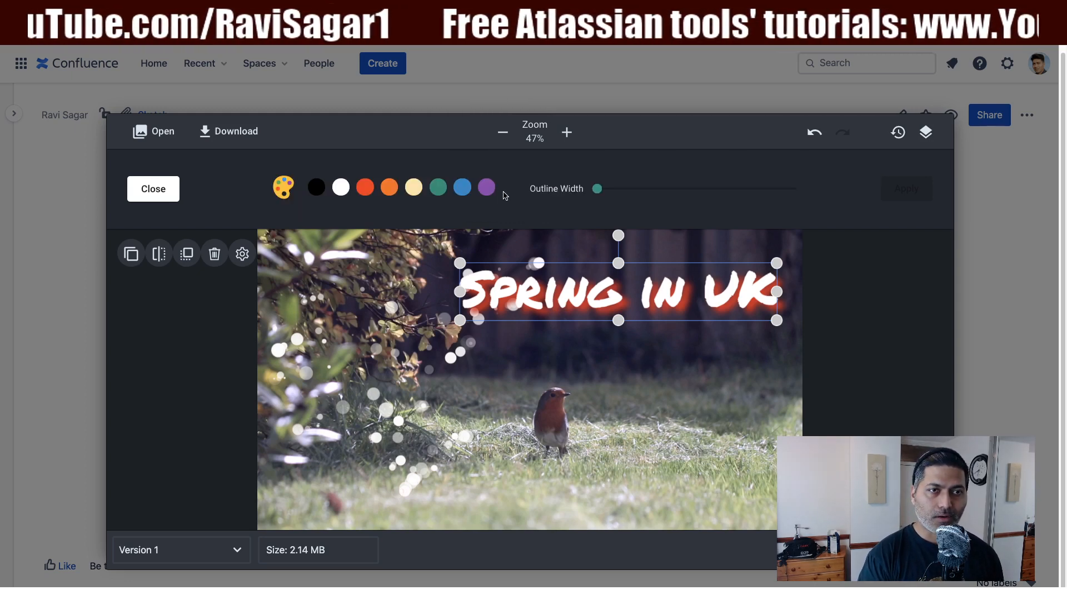
left_click(316, 190)
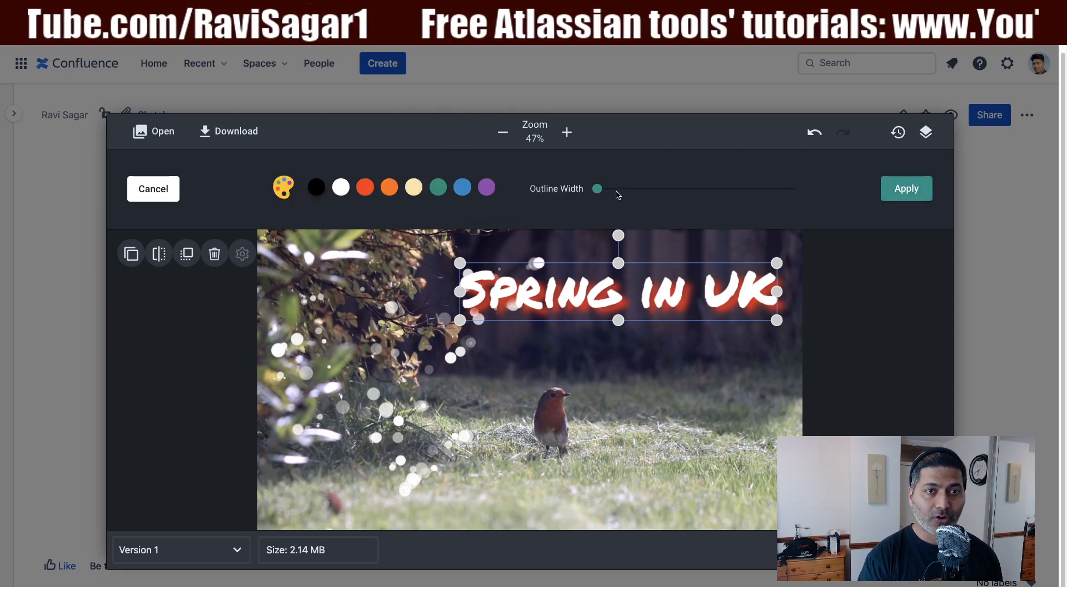
left_click_drag(597, 189, 618, 193)
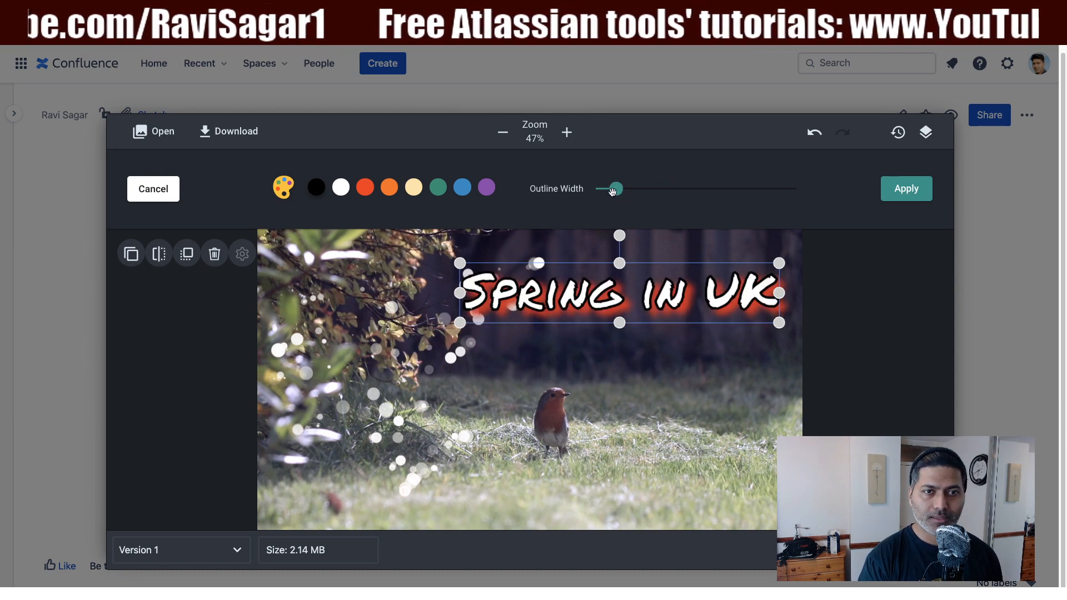
left_click(906, 191)
Try the dark perforated texture on the "Spring in UK" caption and cancel it.
left_click(491, 297)
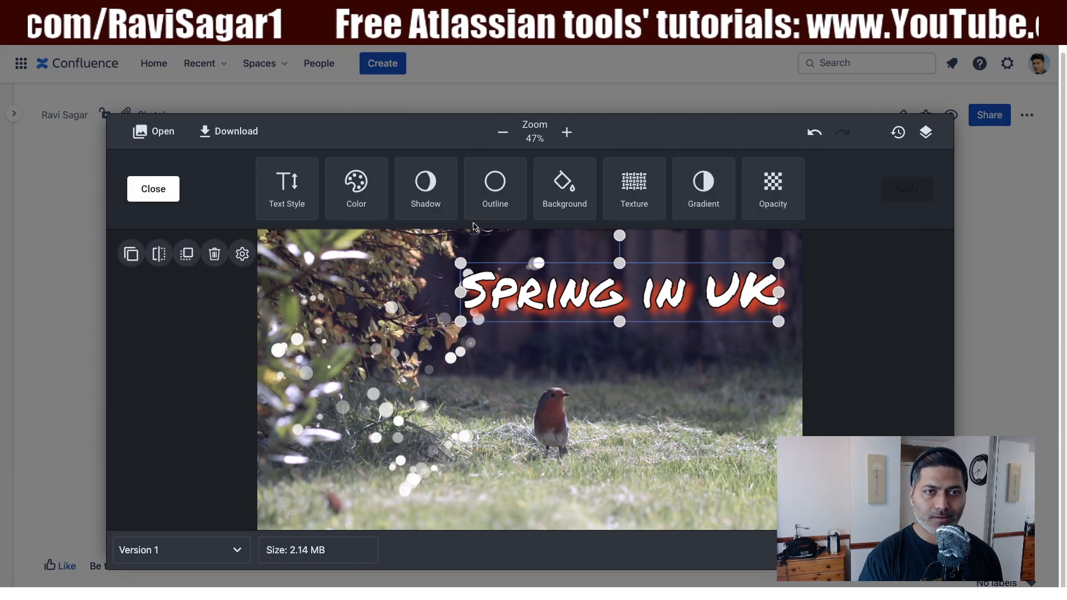
left_click(645, 189)
left_click(423, 204)
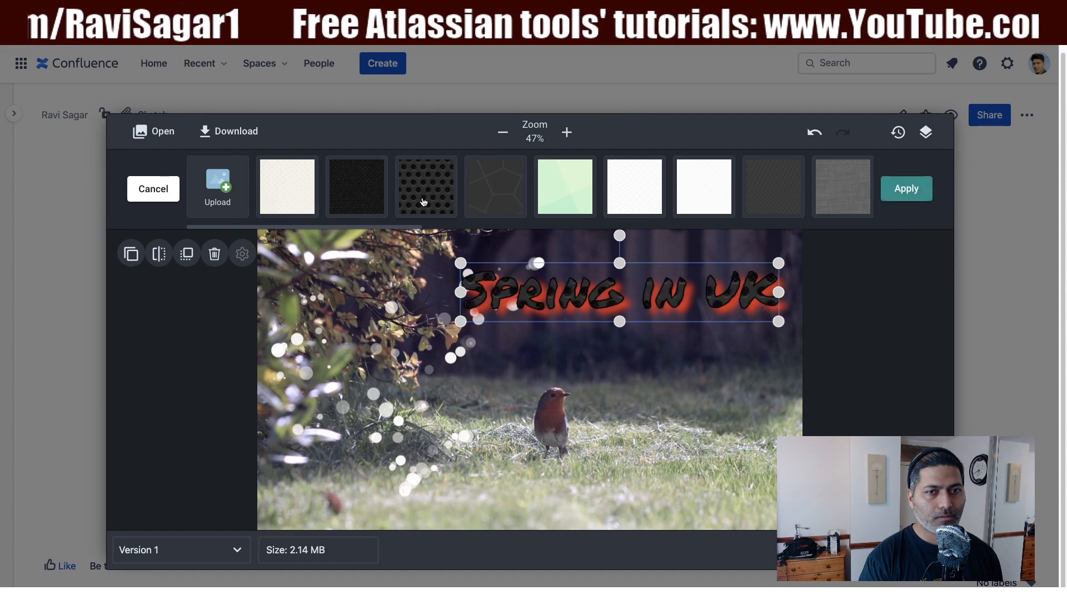
left_click(166, 191)
Try the Oak frame around the bird image and cancel it.
left_click(689, 189)
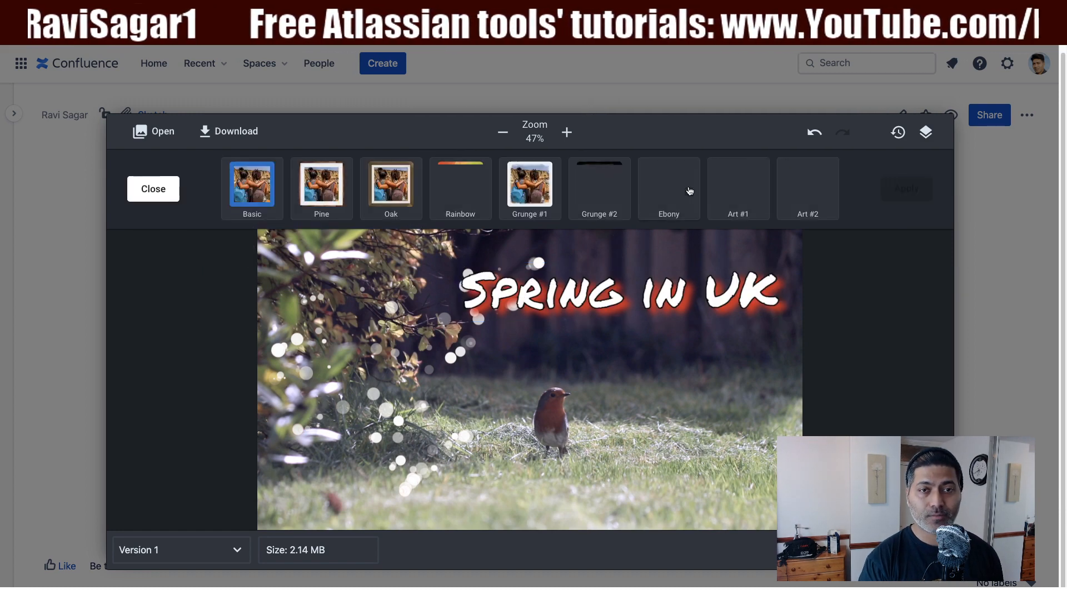
left_click(383, 188)
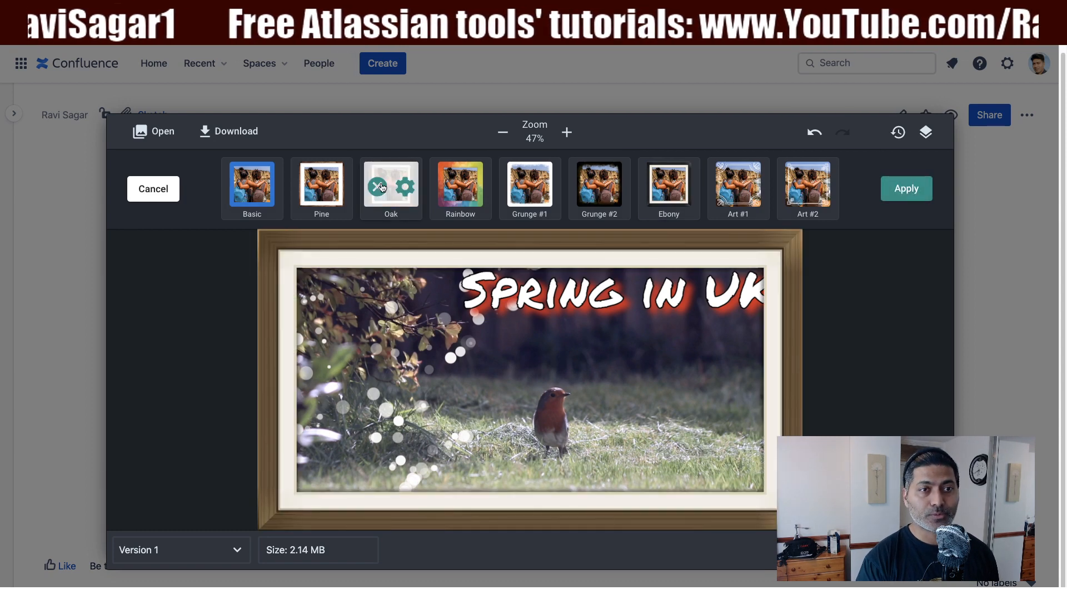
left_click(155, 189)
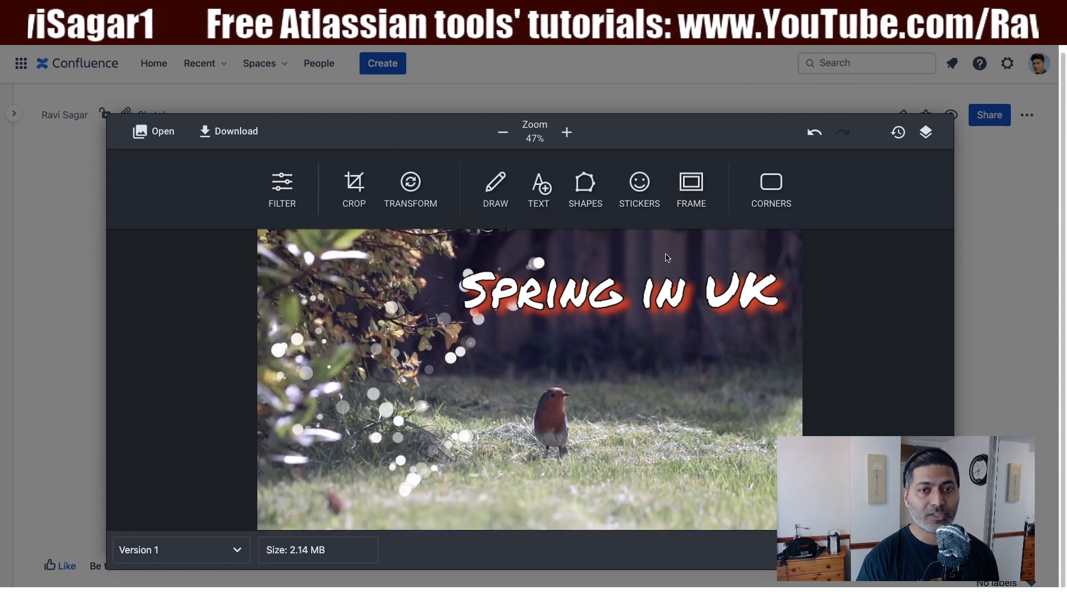
Try the yellow-to-orange gradient on the "Spring in UK" caption, discard it and leave text editing.
left_click(667, 276)
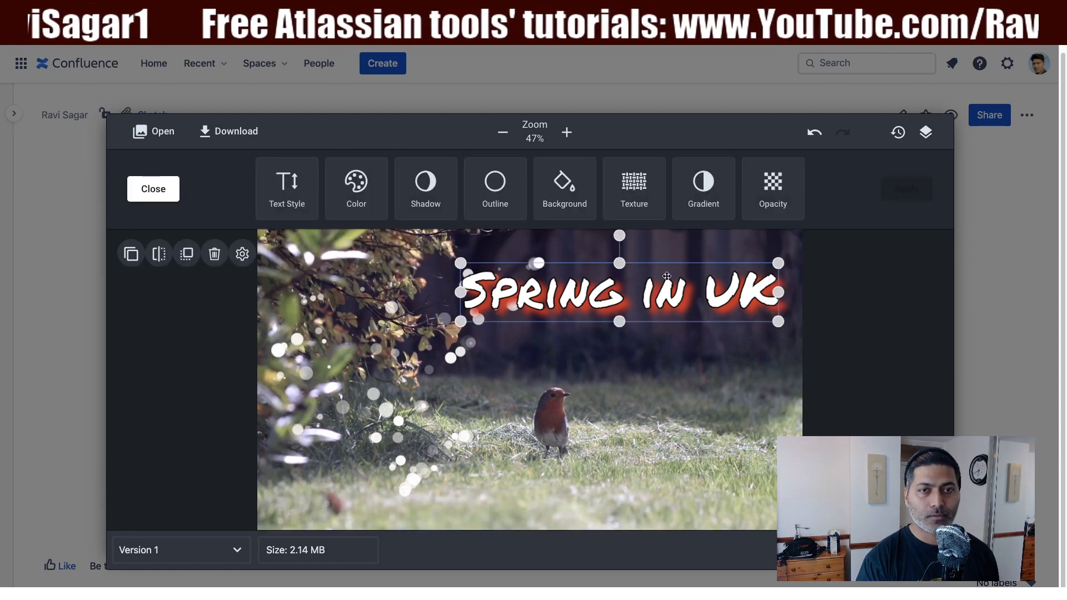
left_click(714, 192)
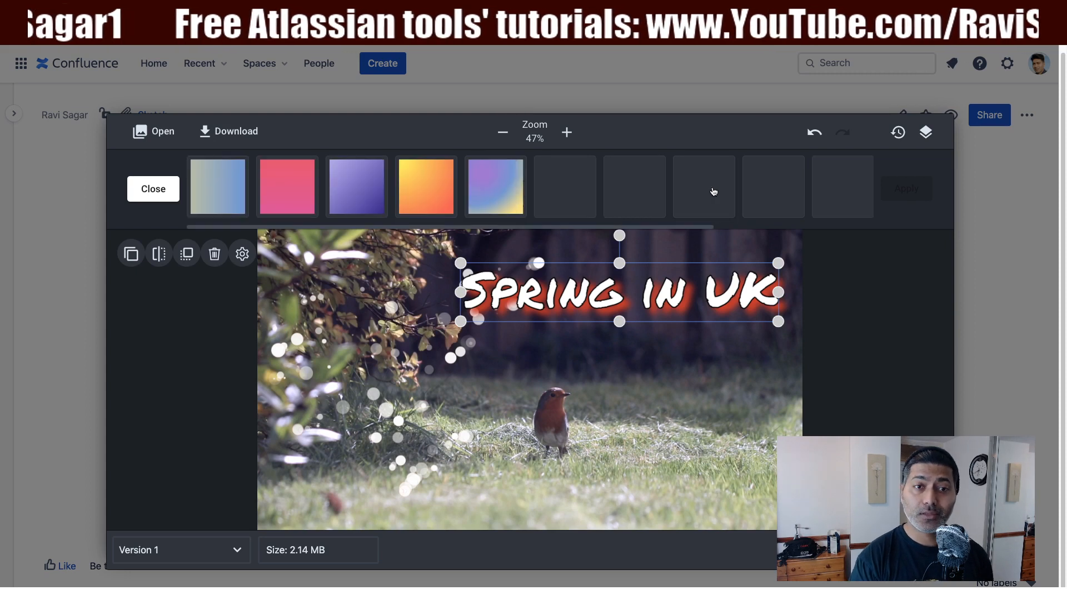
left_click(428, 196)
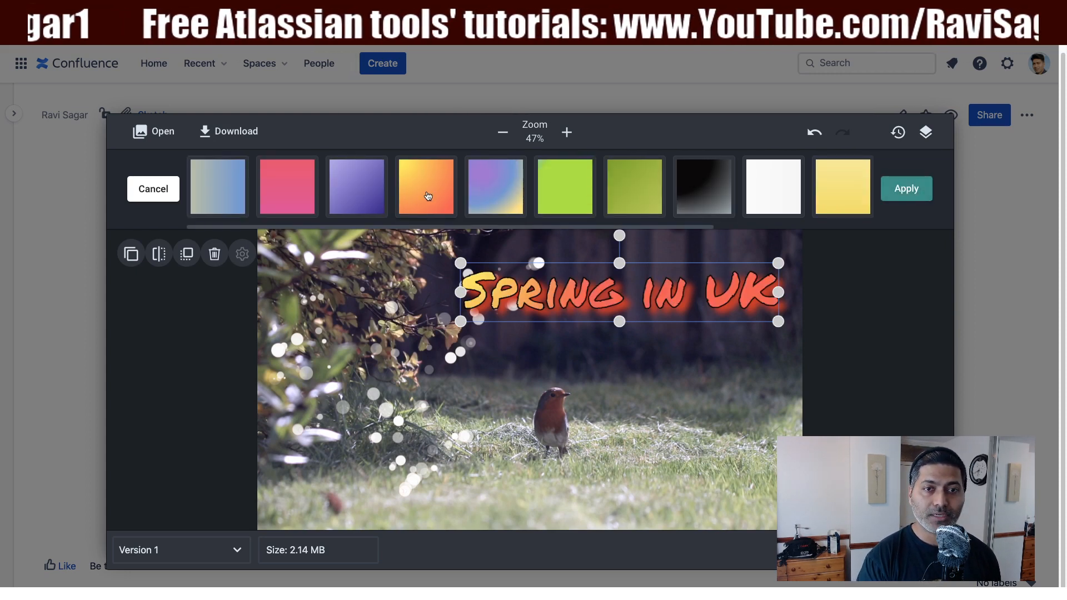
left_click(165, 193)
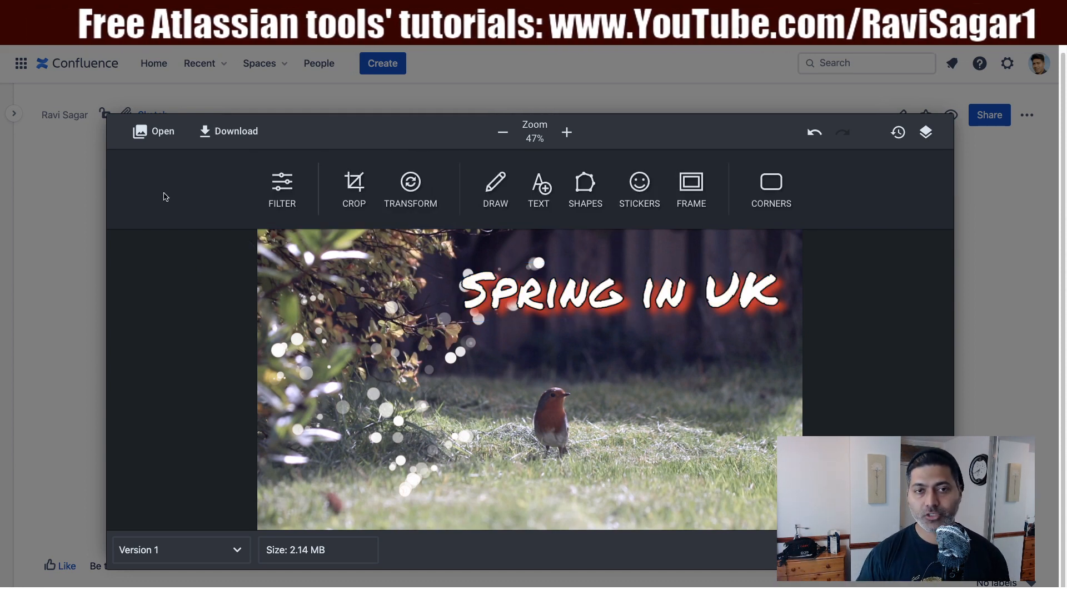
left_click(553, 298)
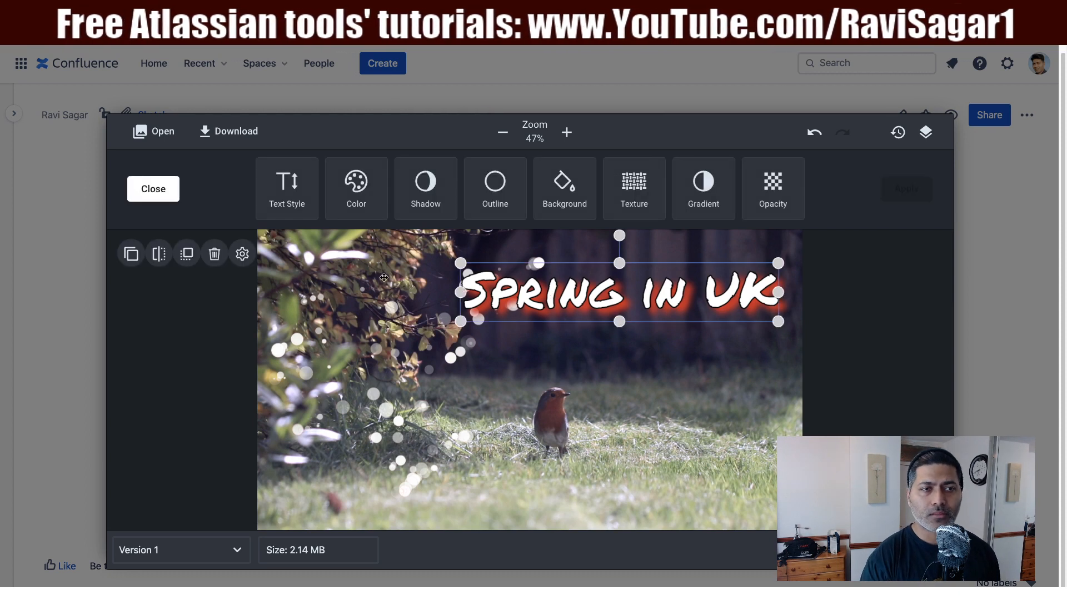
left_click(160, 190)
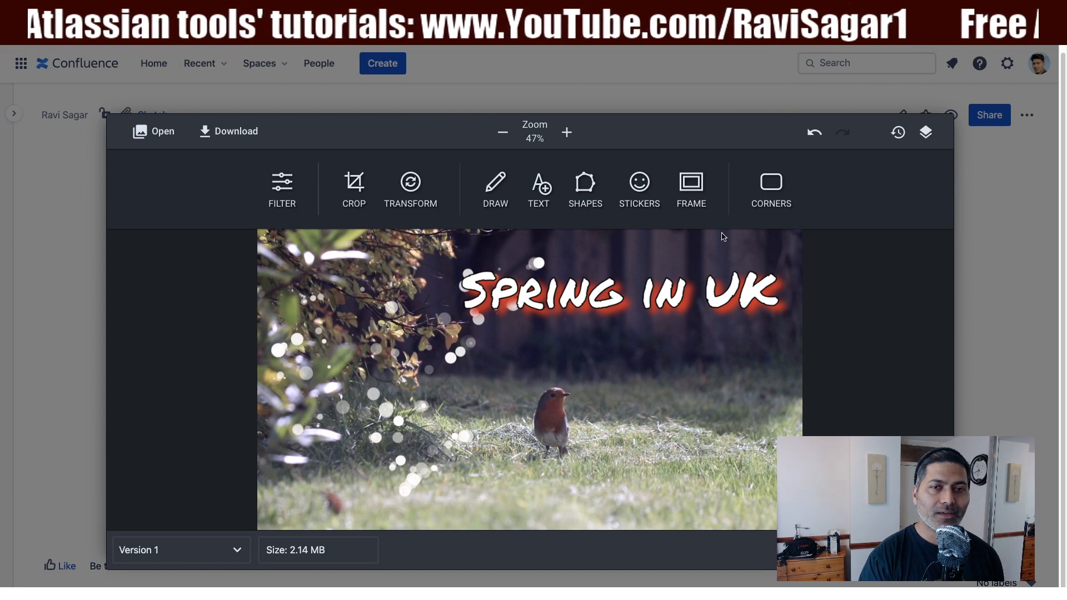
Round the image's corners with a slightly increased radius and apply the change.
left_click(773, 189)
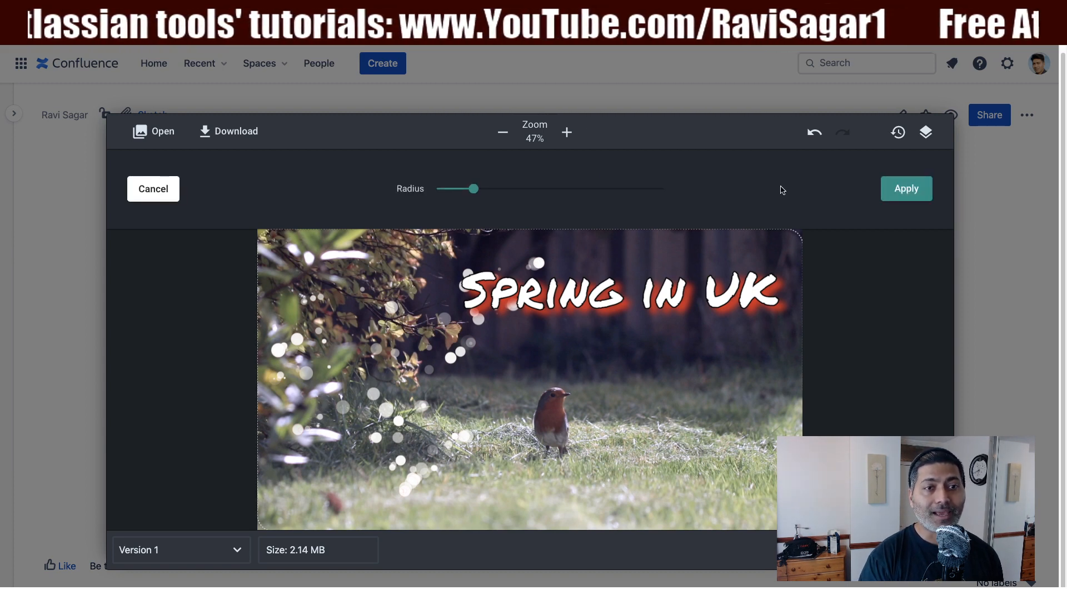
left_click_drag(473, 189, 490, 190)
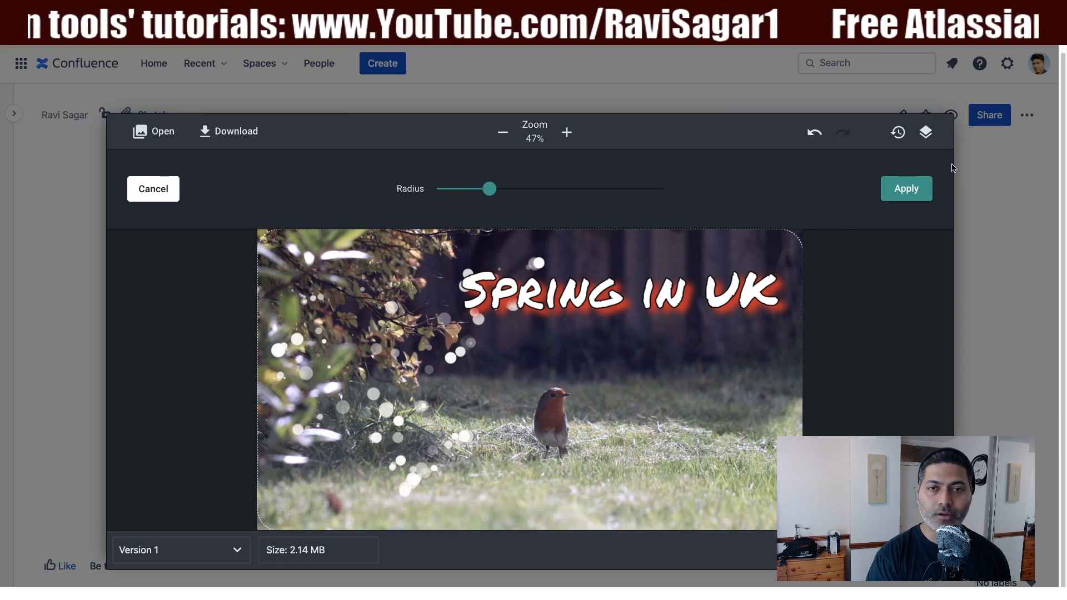
left_click(916, 196)
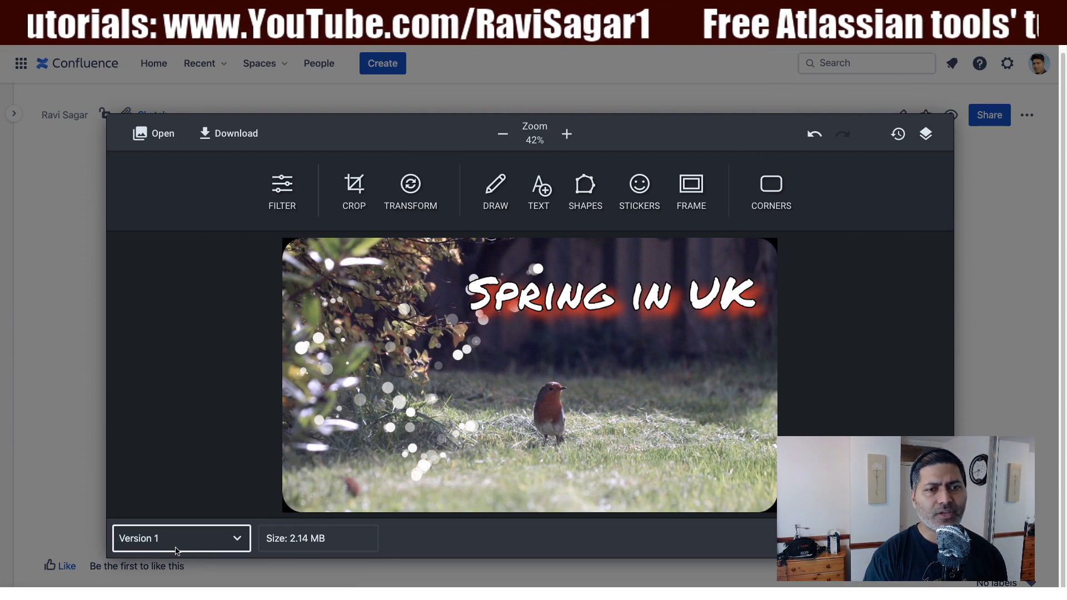
Reload the test page and look at the edited bird image on it.
key("super+r")
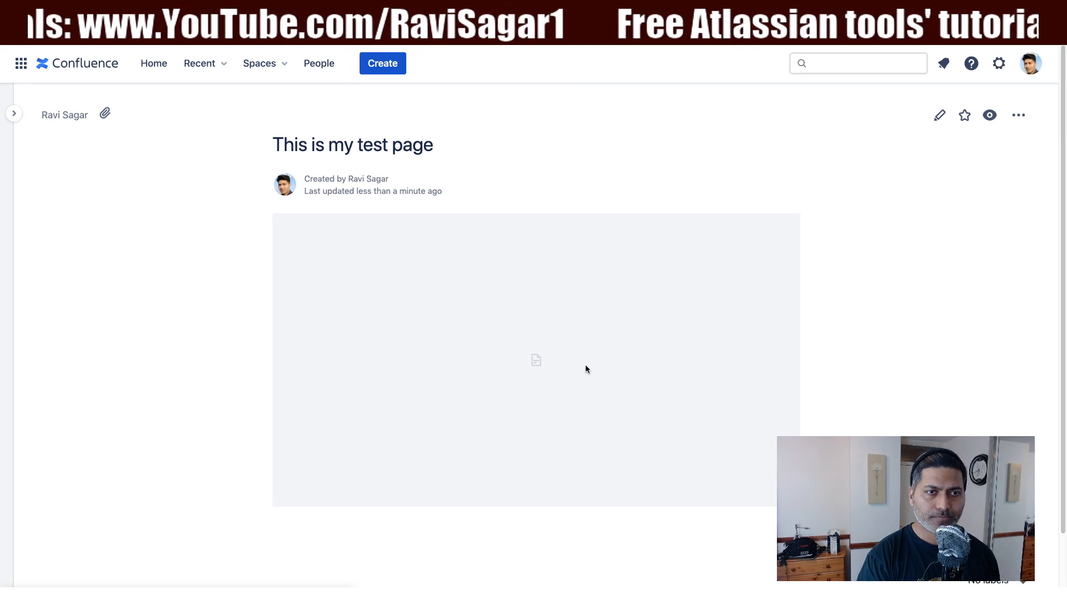
scroll(596, 372, "down", 2)
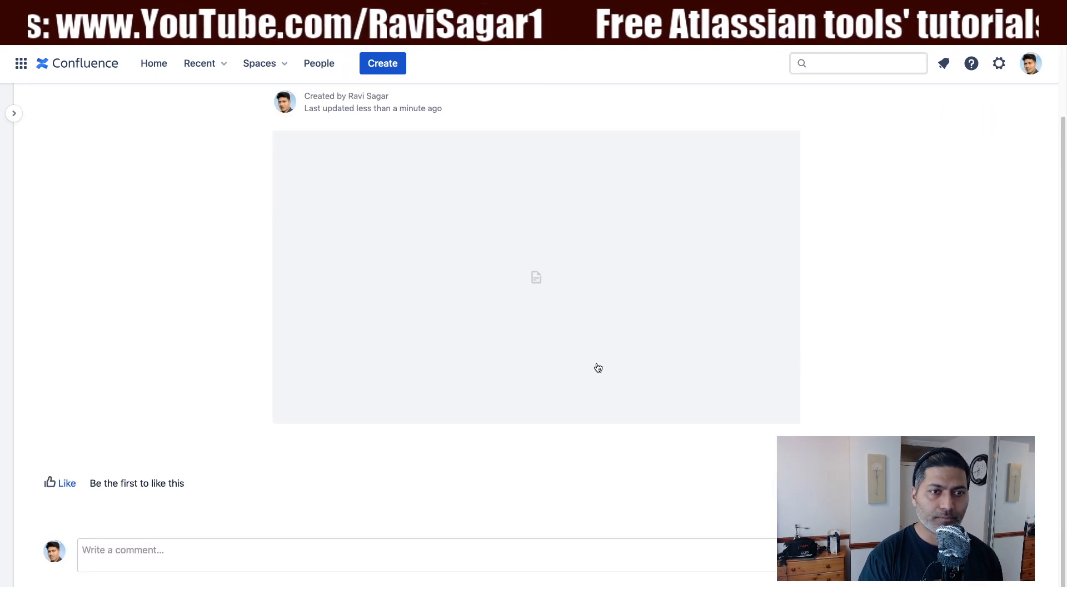
scroll(774, 374, "up", 2)
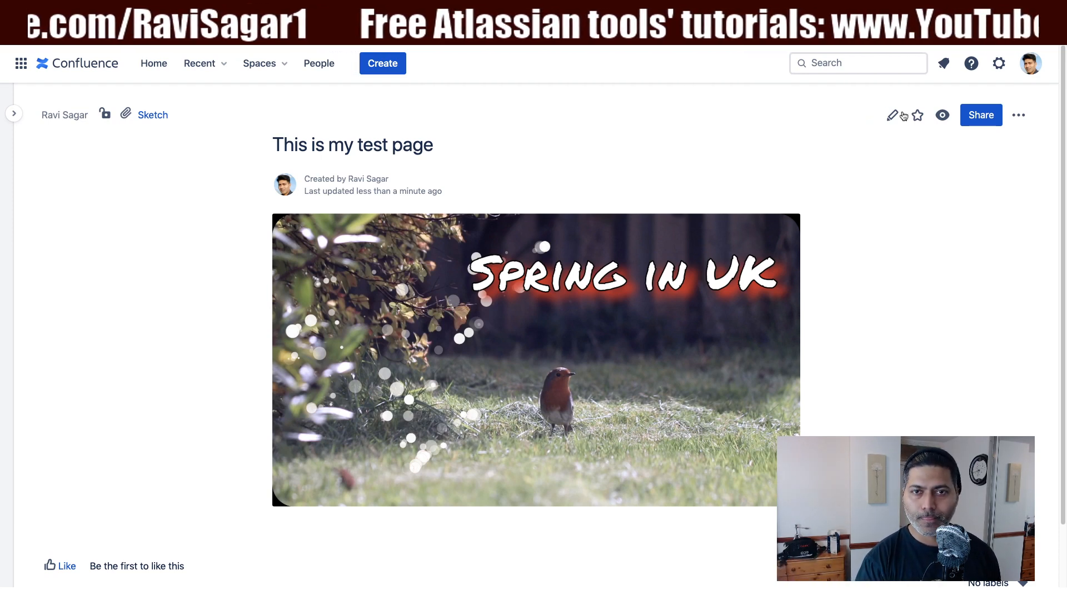
Close the image preview and reopen the page's bird image in the Sketch editor.
left_click(639, 228)
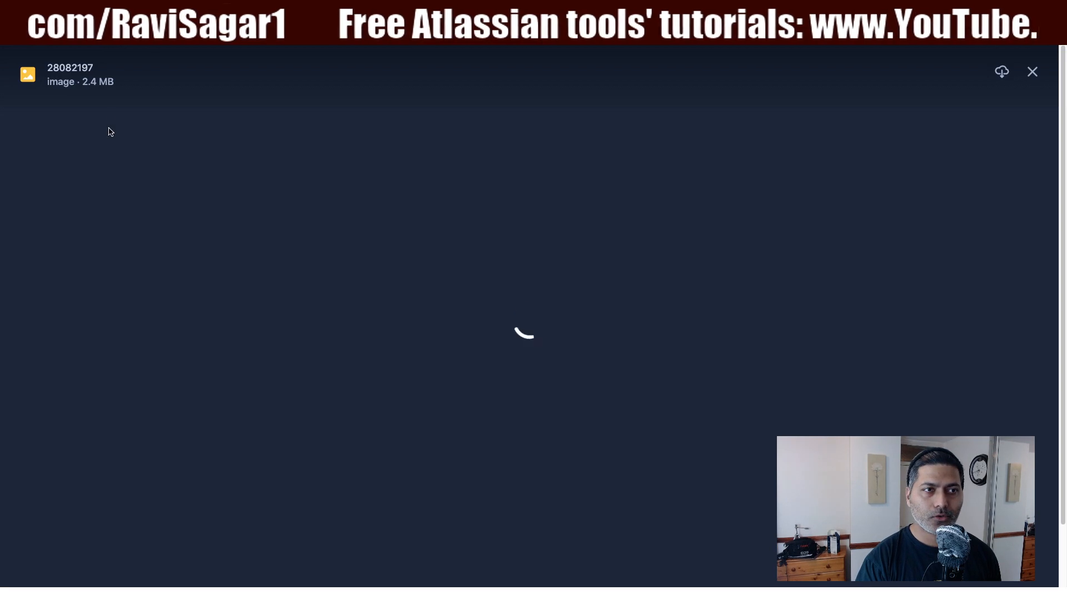
left_click(1032, 71)
left_click(158, 118)
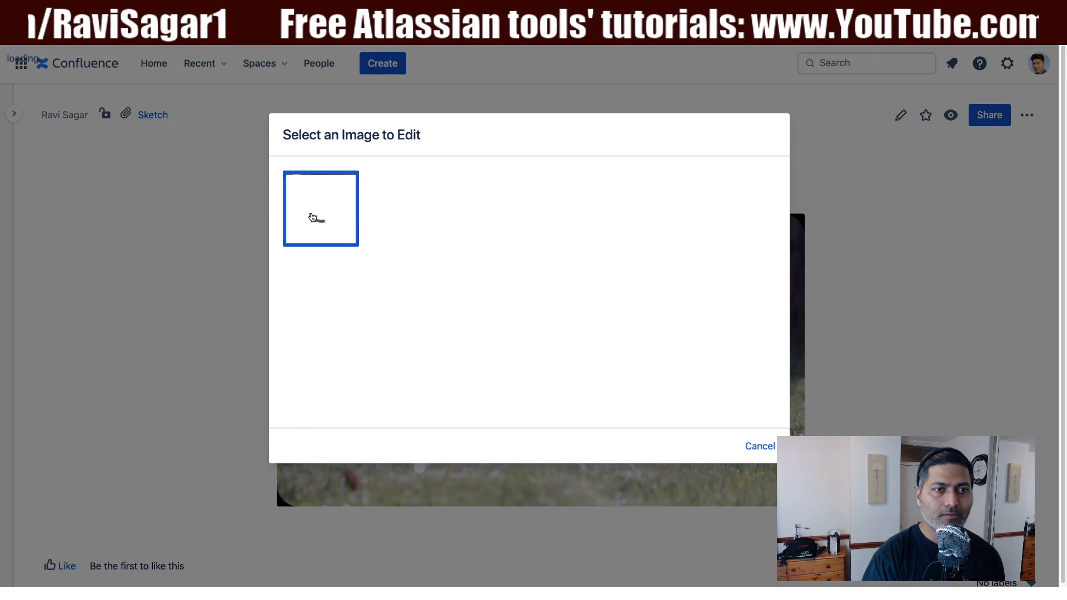
left_click(312, 217)
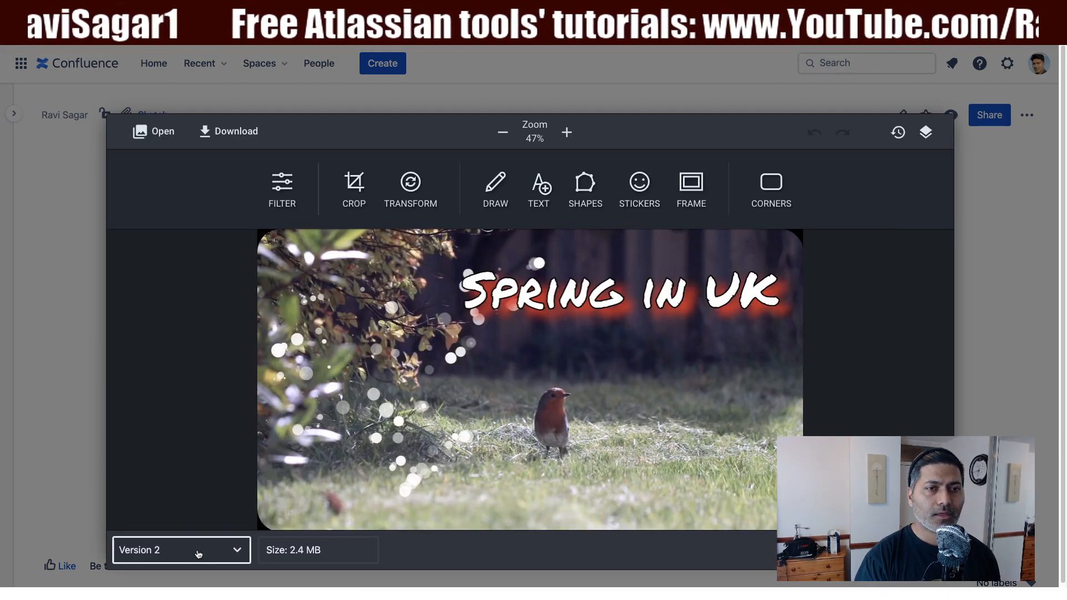
Try the Arrow #3 shape on the image, rotated to point diagonally up toward the caption, and cancel it.
left_click(582, 195)
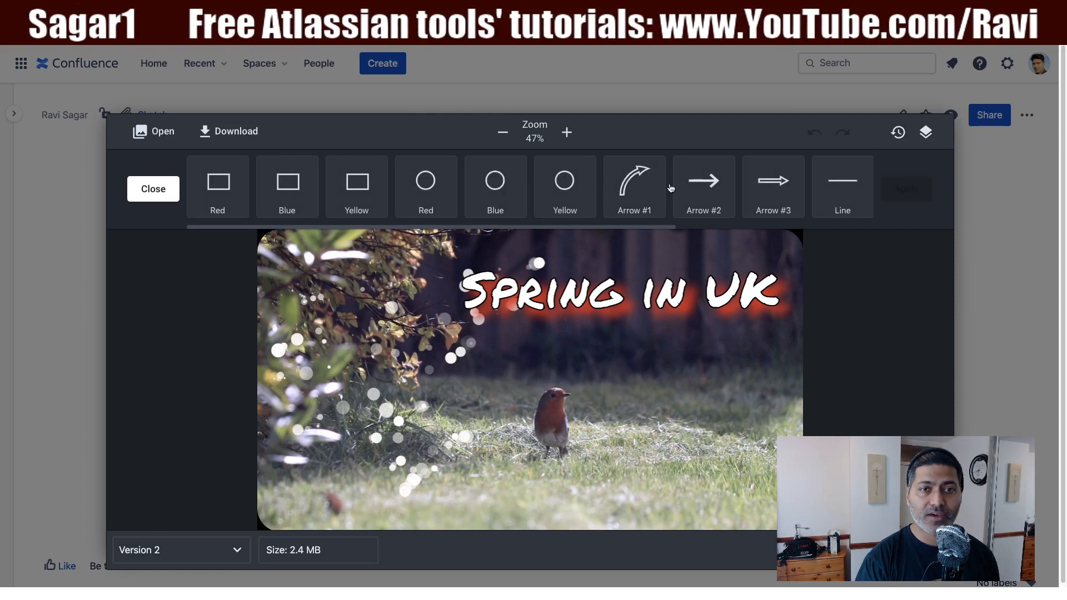
left_click(771, 182)
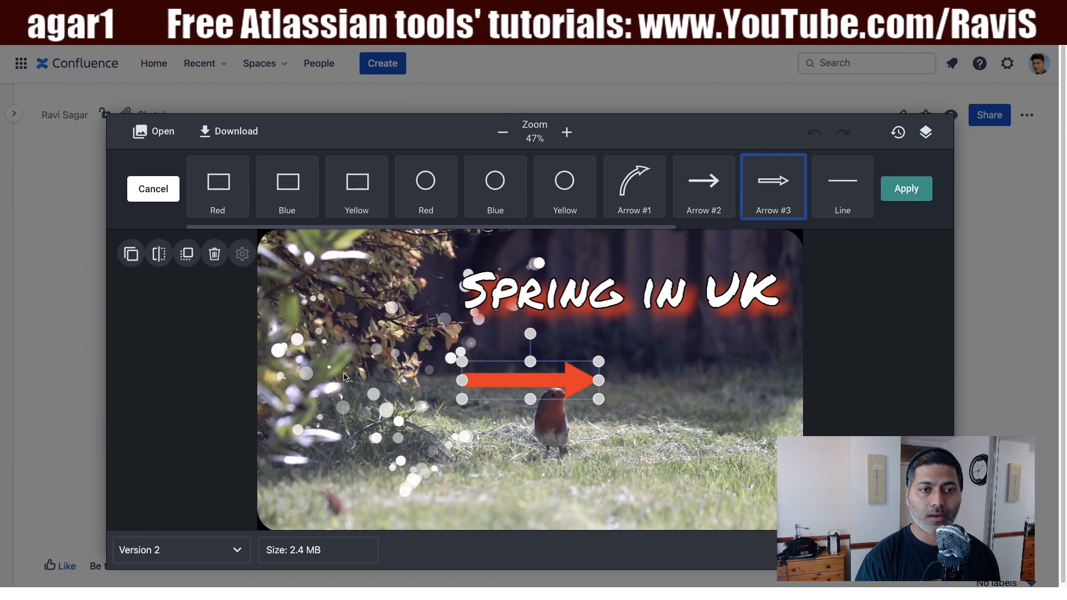
left_click_drag(532, 336, 453, 334)
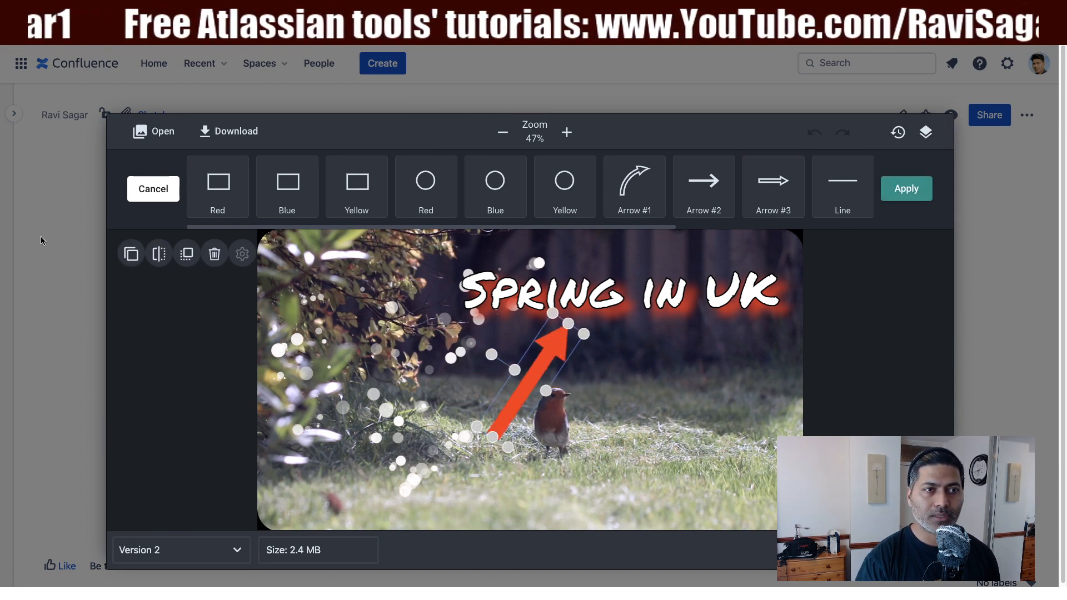
left_click(141, 193)
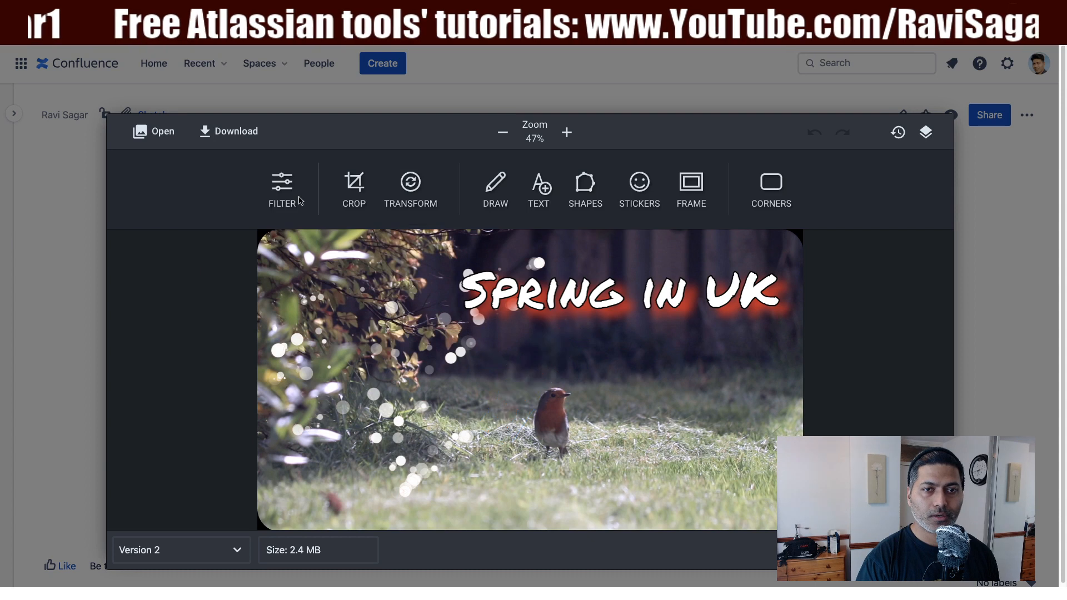
Try the Angry-2 emoticon sticker on the grass to the right of the bird and cancel it.
left_click(637, 186)
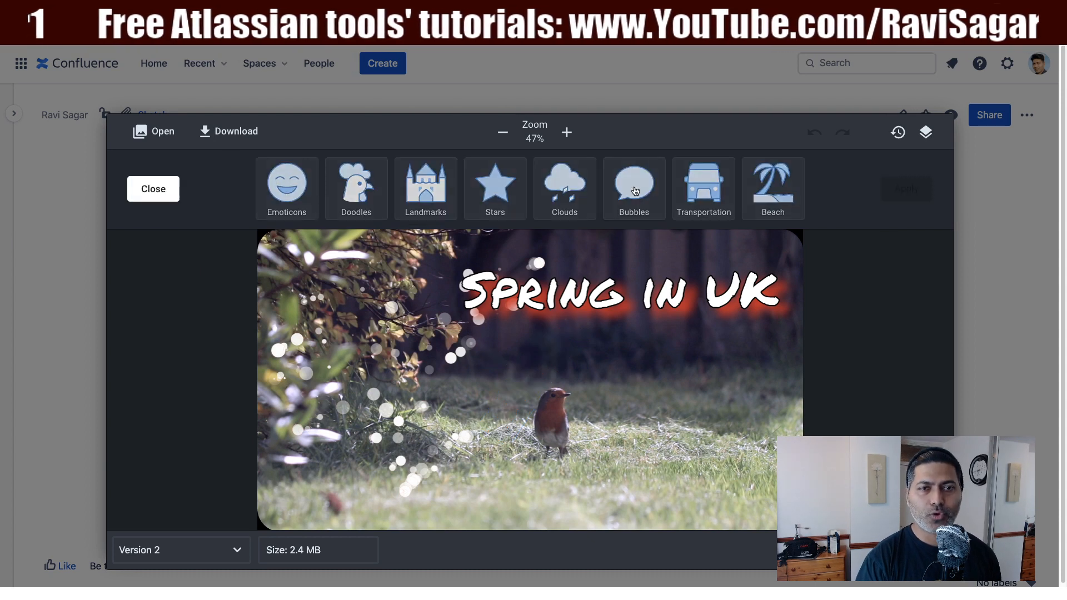
left_click(294, 194)
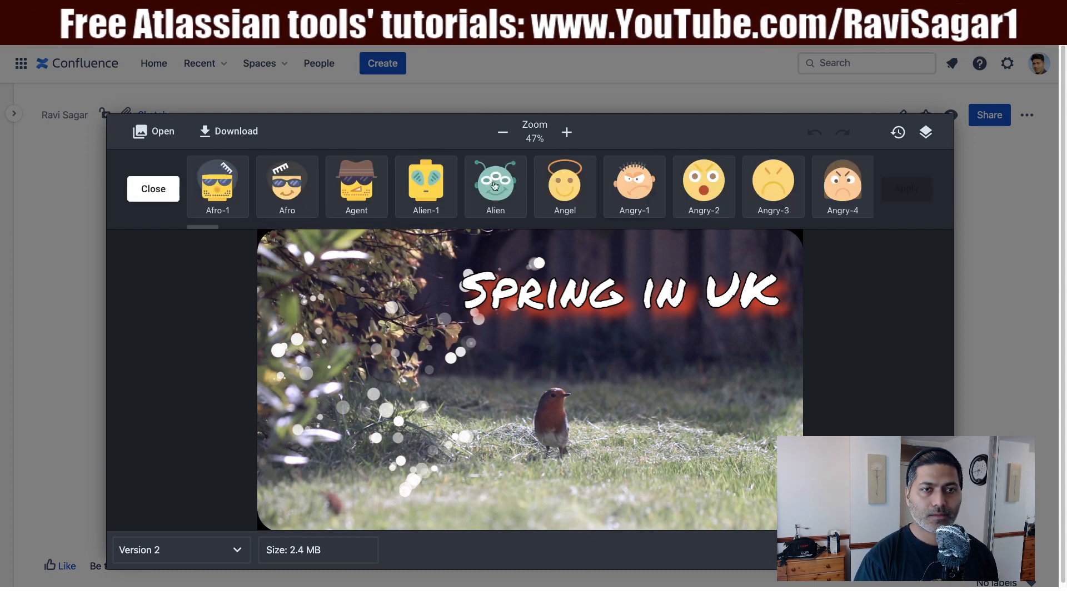
left_click(701, 188)
left_click_drag(530, 362, 719, 402)
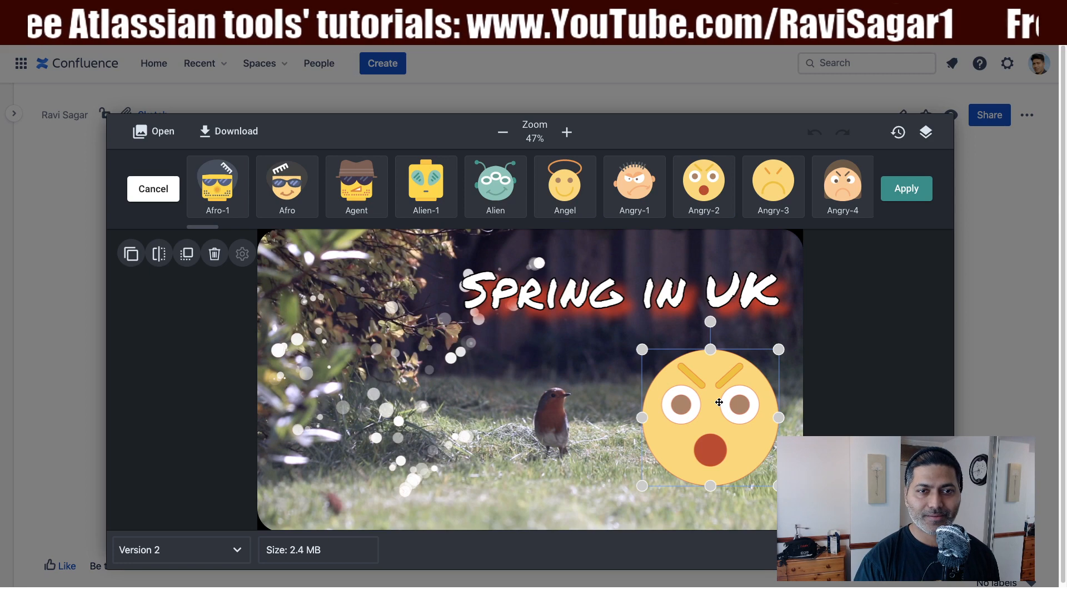
left_click(152, 189)
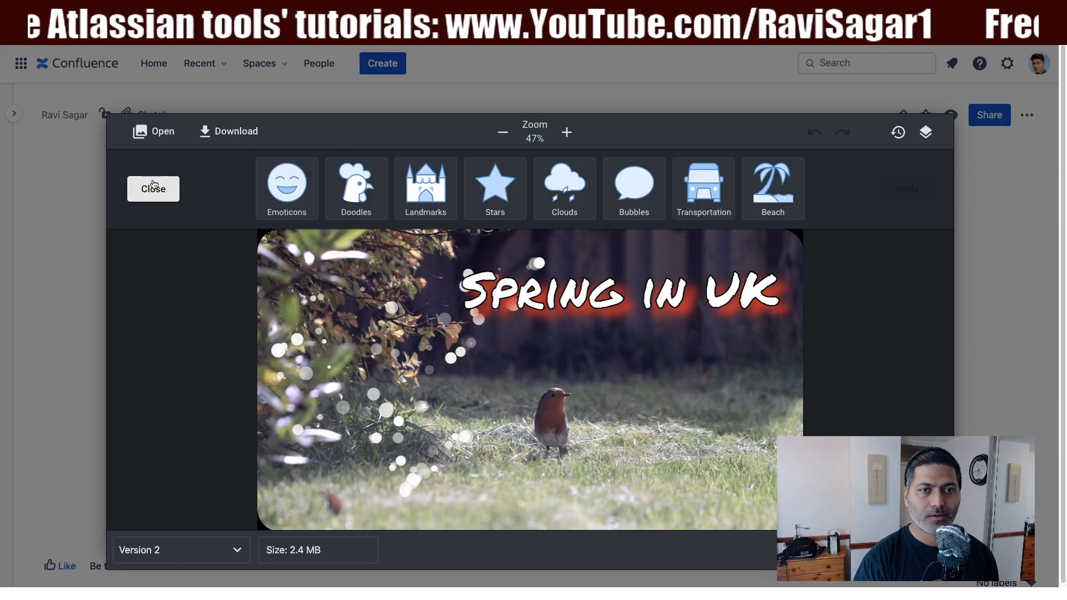
Add the rainbow sticker from the Doodles set over the foliage in the image's upper-left area, left of the caption, and apply it.
left_click(352, 192)
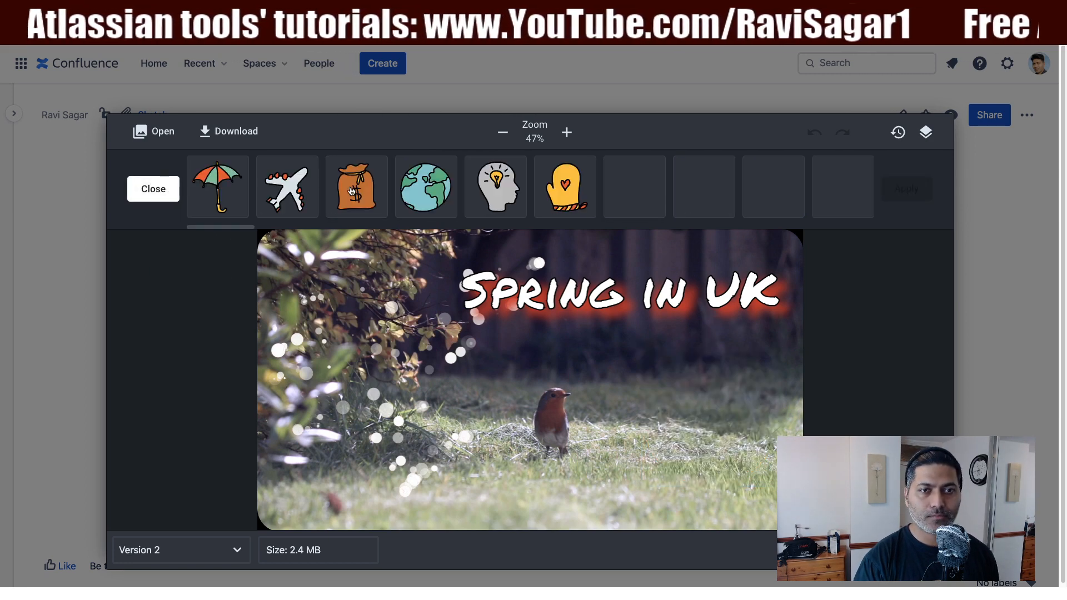
left_click(140, 191)
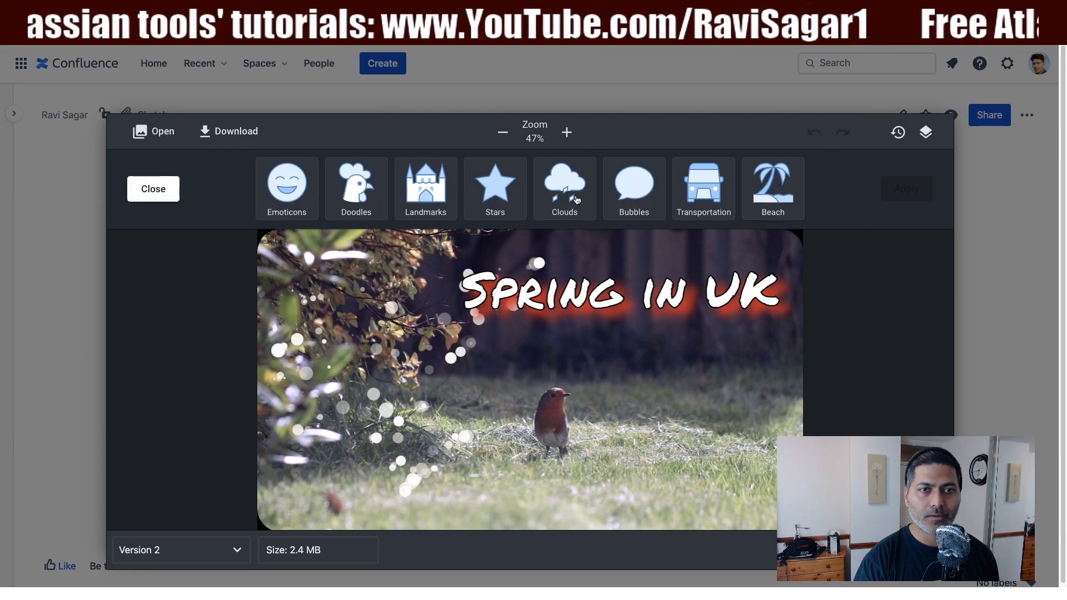
left_click(371, 198)
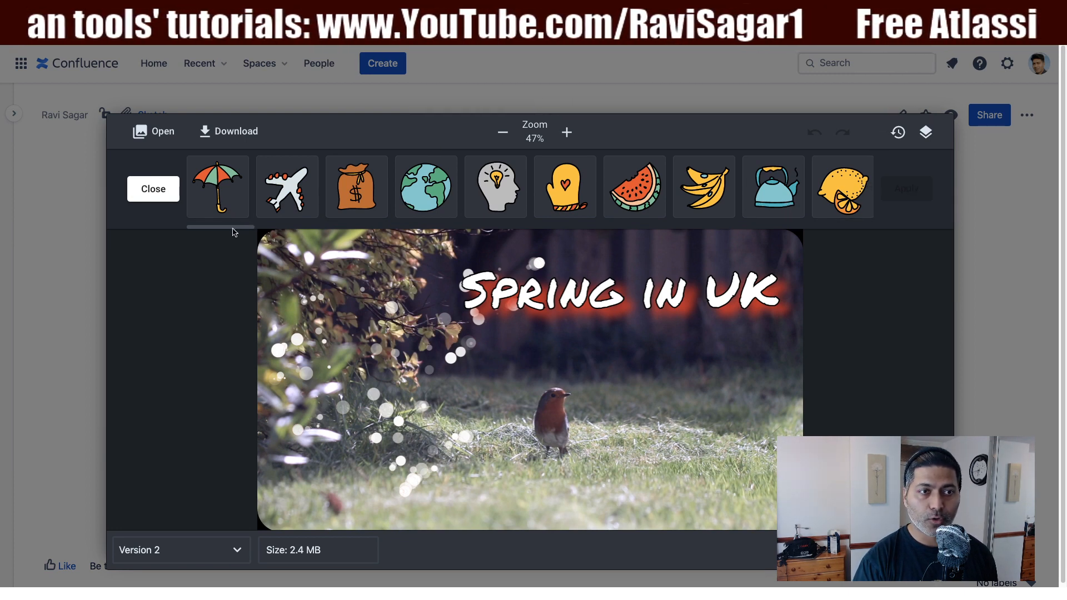
mouse_move(243, 231)
left_mouse_down()
mouse_move(679, 214)
mouse_move(743, 188)
left_mouse_up()
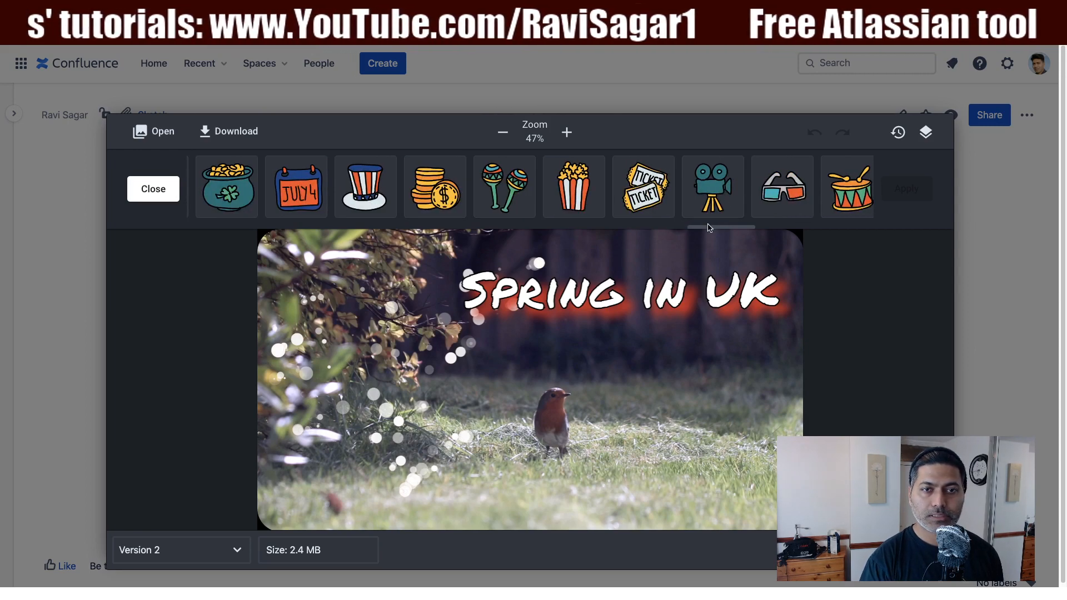
left_click_drag(708, 231, 819, 230)
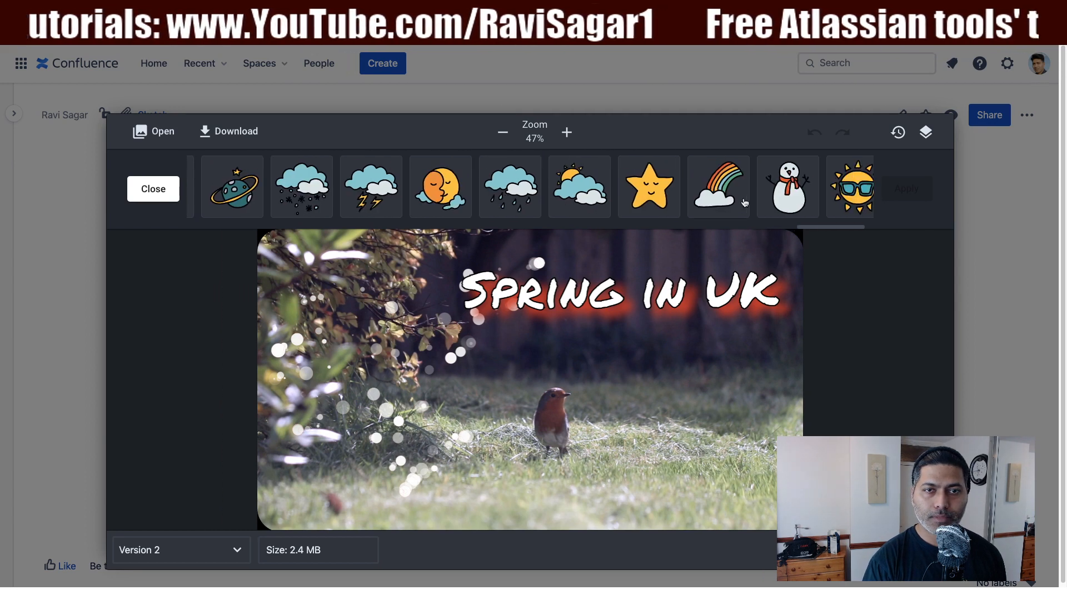
left_click_drag(727, 183, 377, 295)
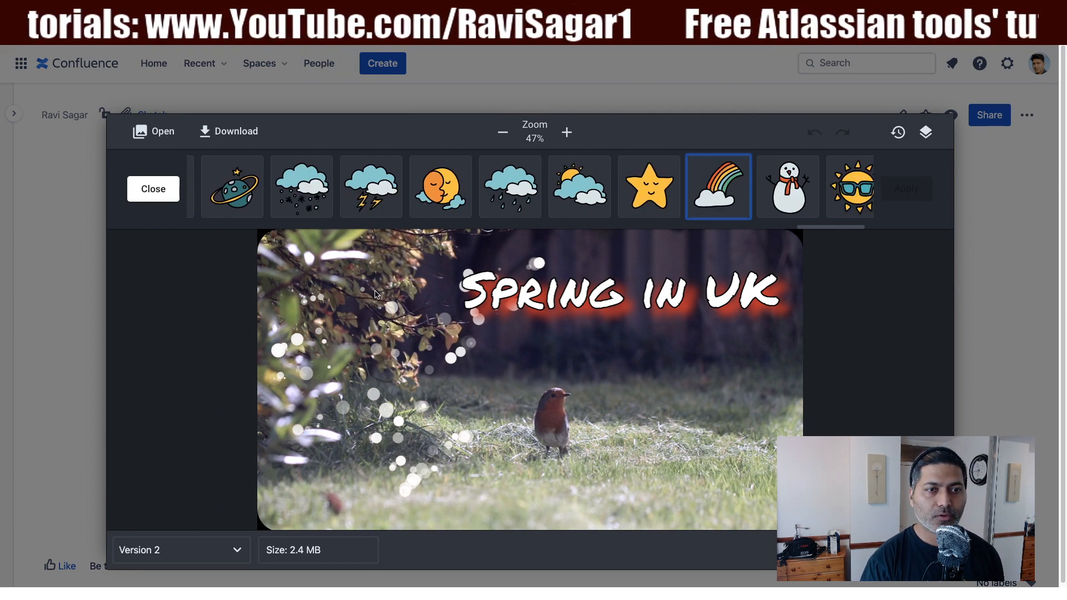
left_click(719, 191)
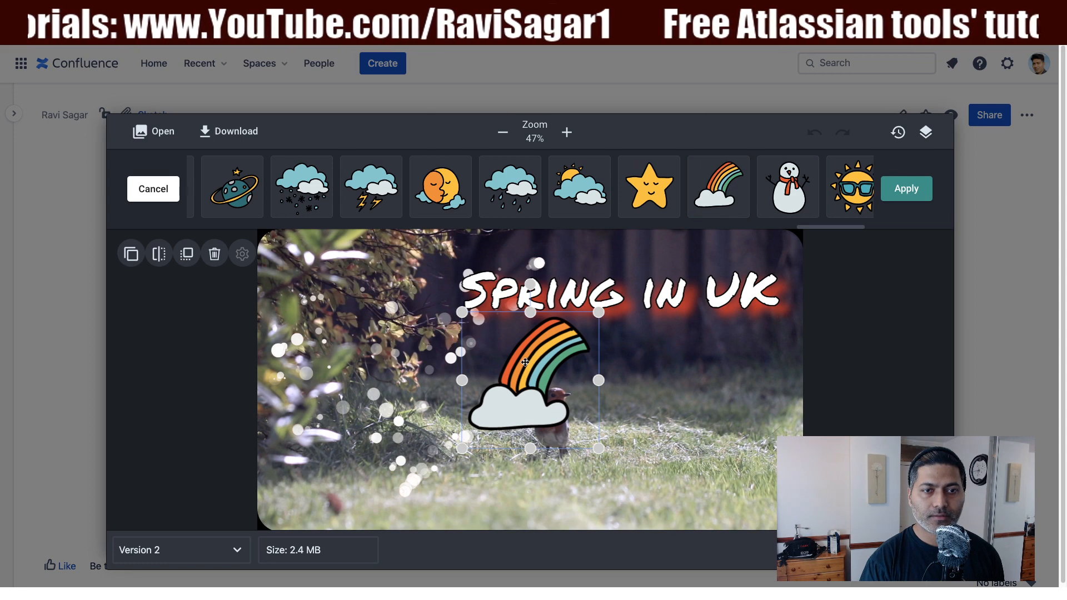
left_click_drag(540, 364, 385, 278)
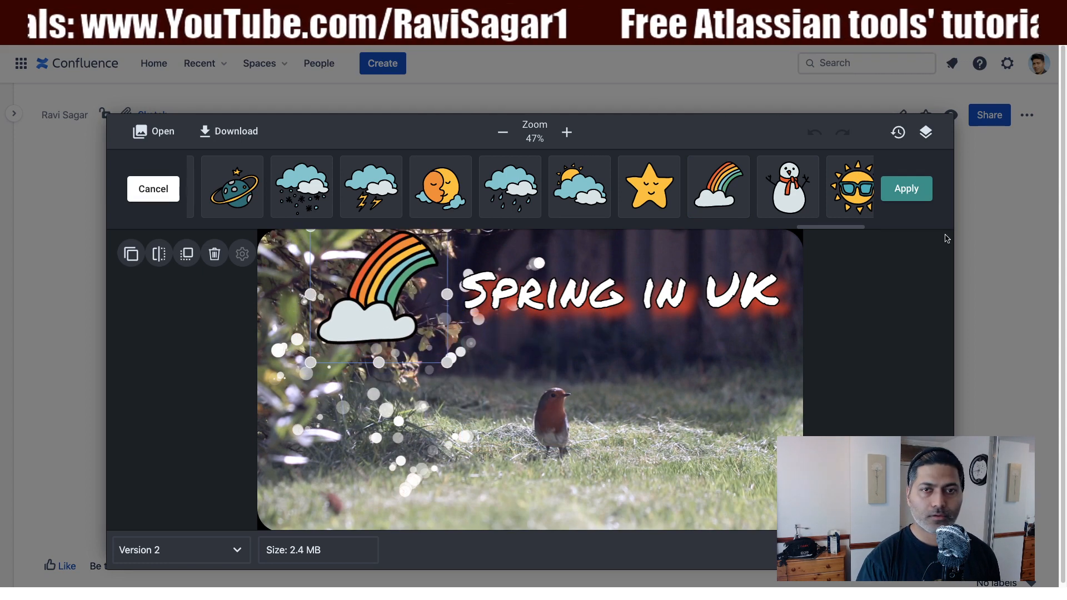
left_click(906, 188)
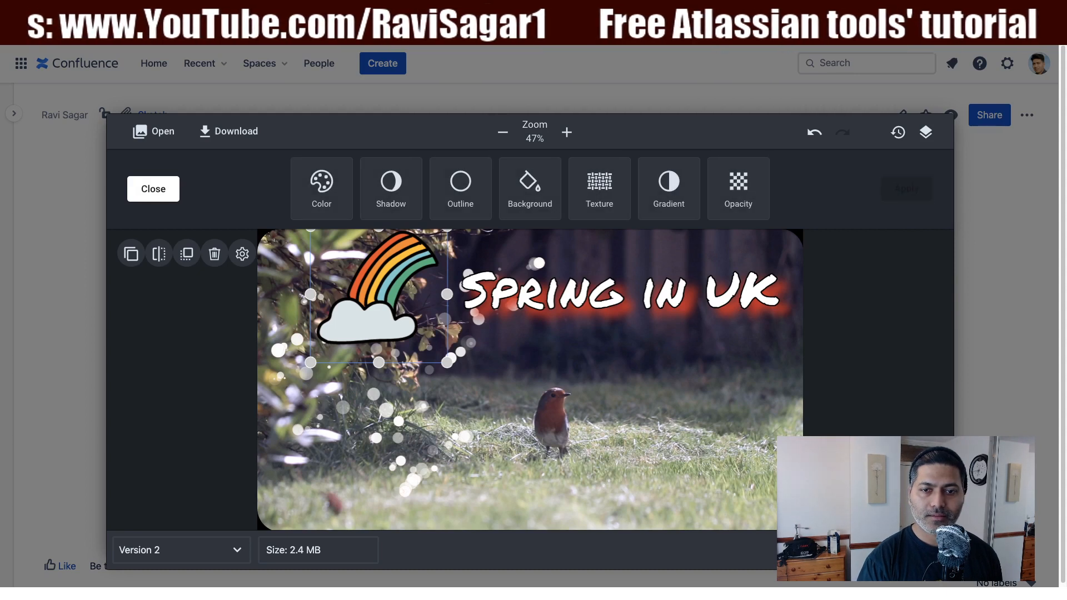
left_click(154, 189)
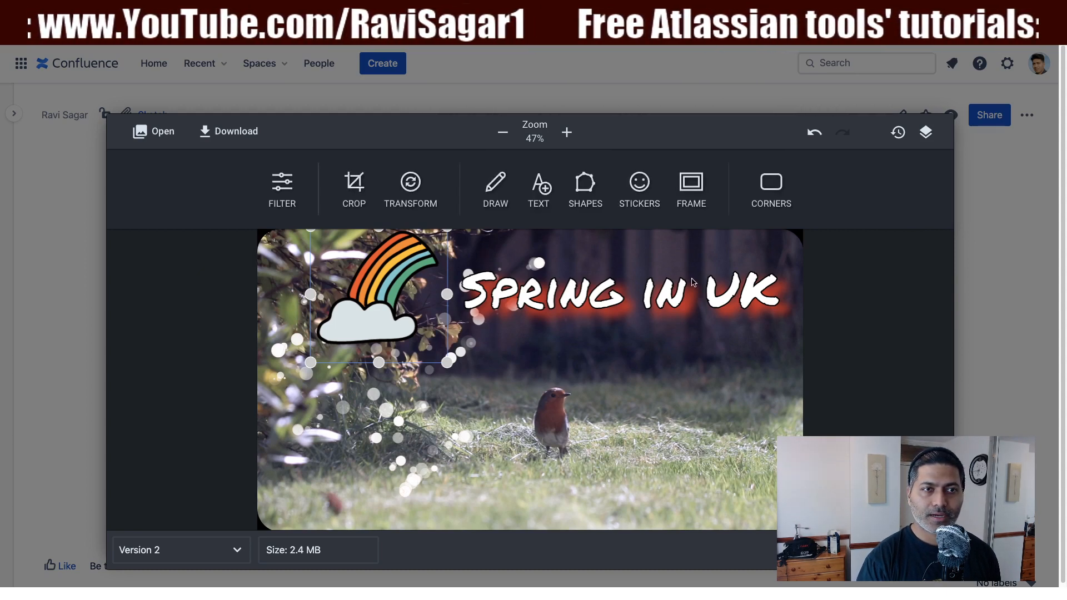
Look at the list of saved versions of the bird image.
left_click(242, 552)
left_click(238, 551)
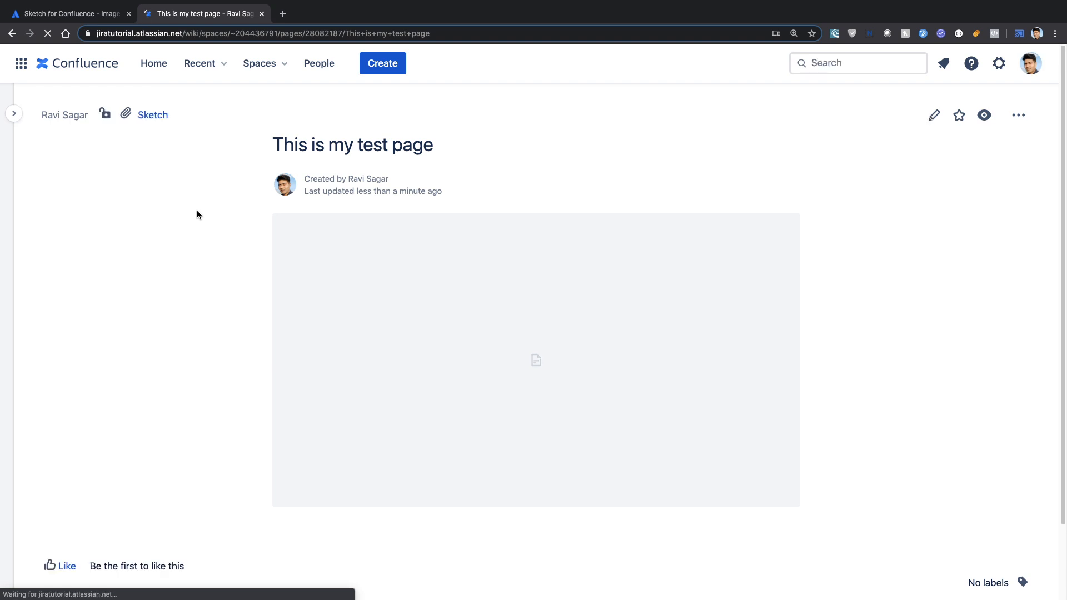
Reopen the test page's bird image in the Sketch editor and save it.
left_click(152, 117)
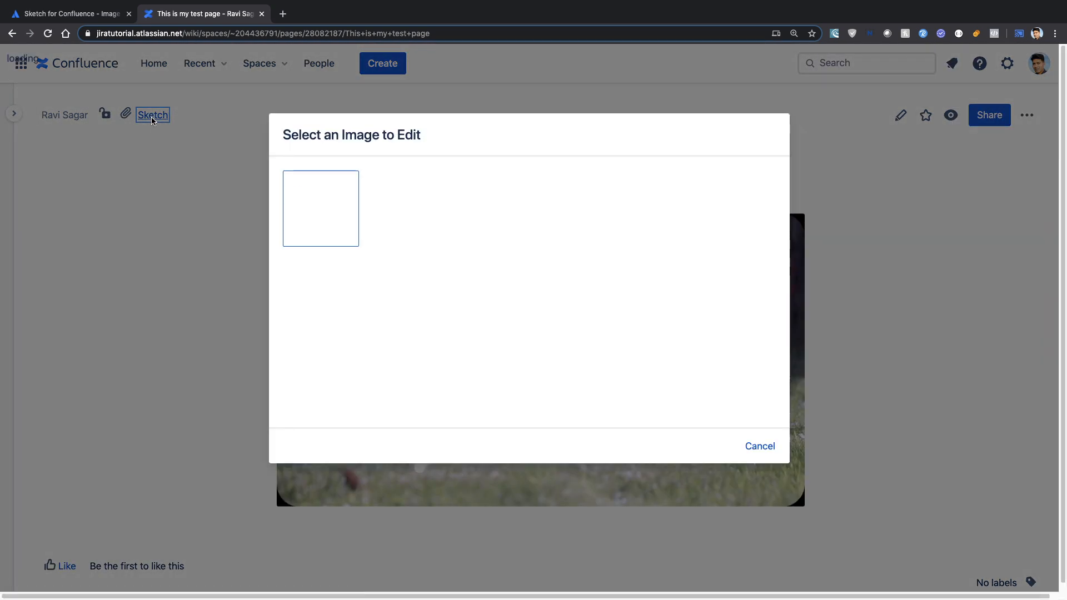
left_click(320, 193)
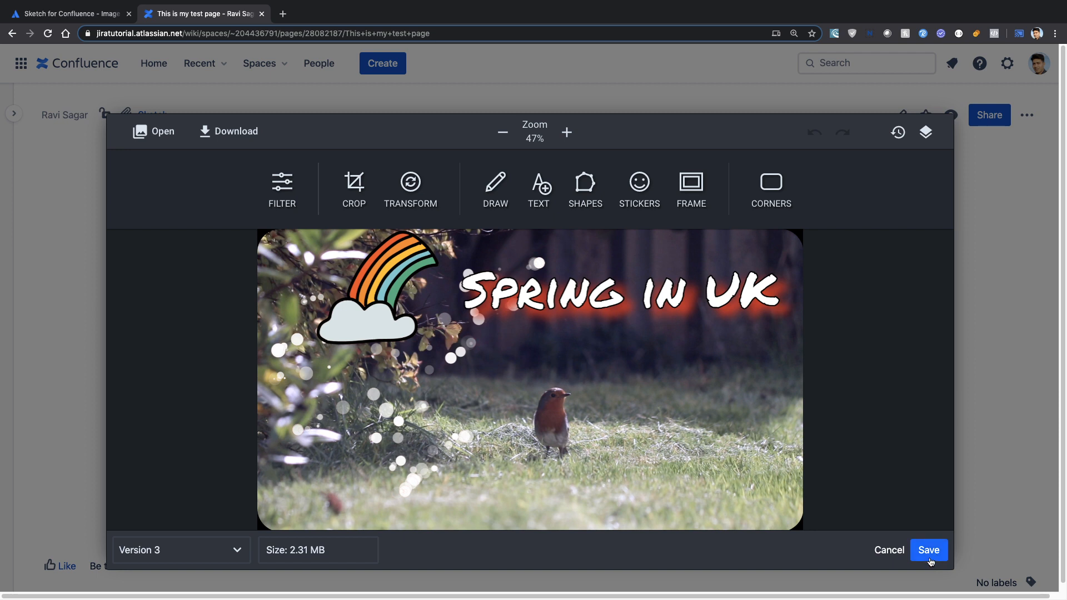
left_click(931, 554)
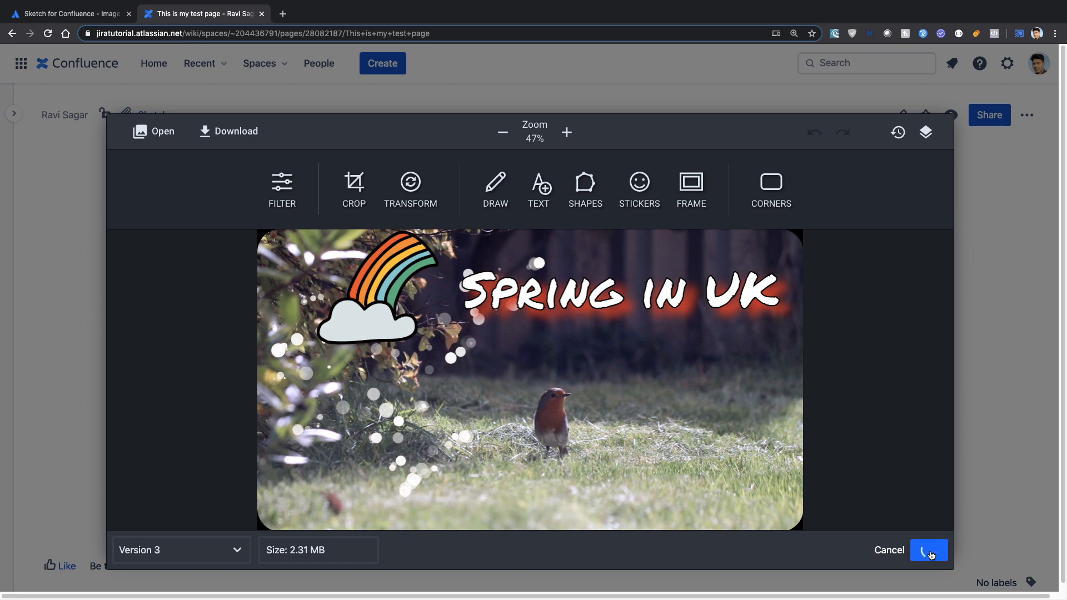